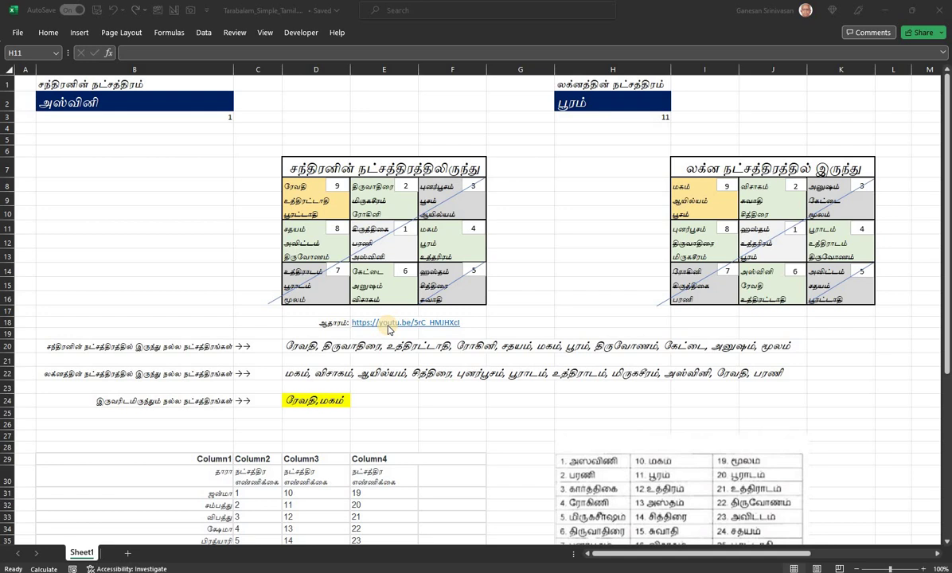
# Step: Scroll down to the tara table mapping the nine taras to star numbers 1–27
pyautogui.scroll(-2, 577, 374)
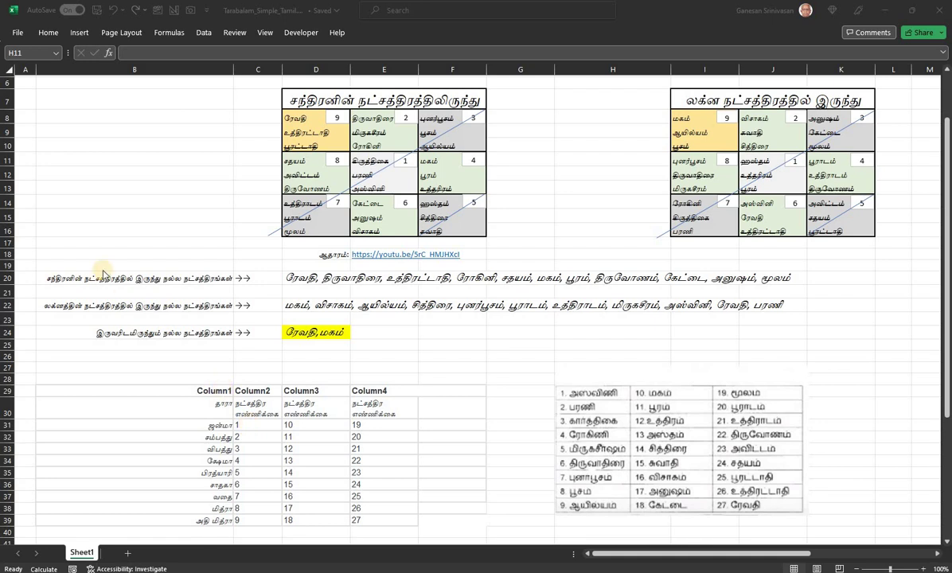
# Step: Select Moon star cell B2, then show grid cell E13's INDEX formula (Stars list, offset modulo 27)
pyautogui.scroll(2, 96, 254)
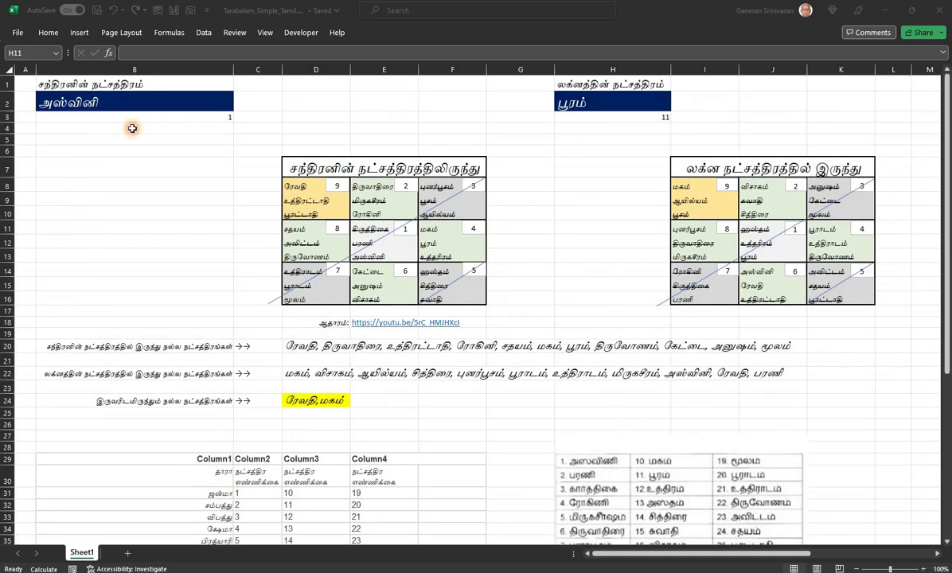
pyautogui.click(139, 101)
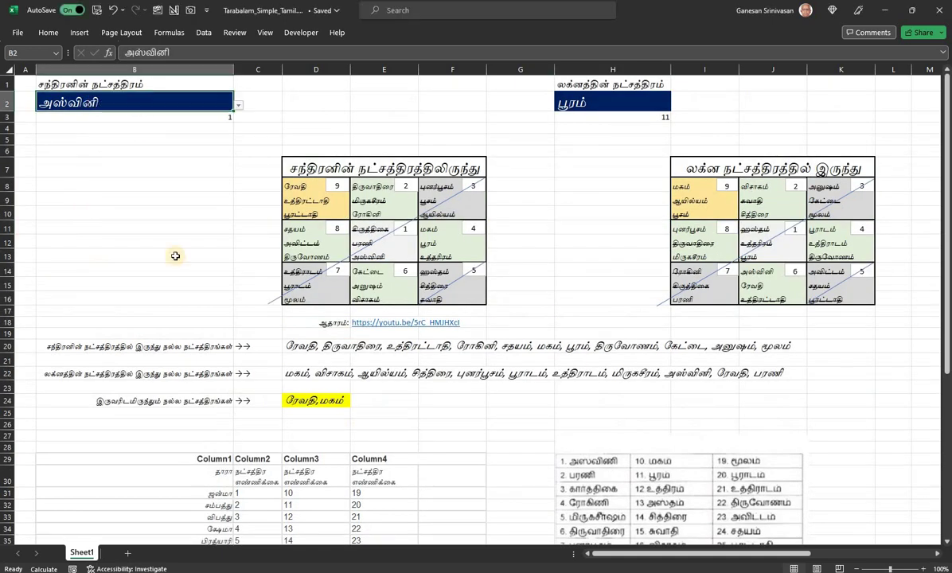
pyautogui.scroll(-2, 259, 476)
pyautogui.scroll(-1, 218, 441)
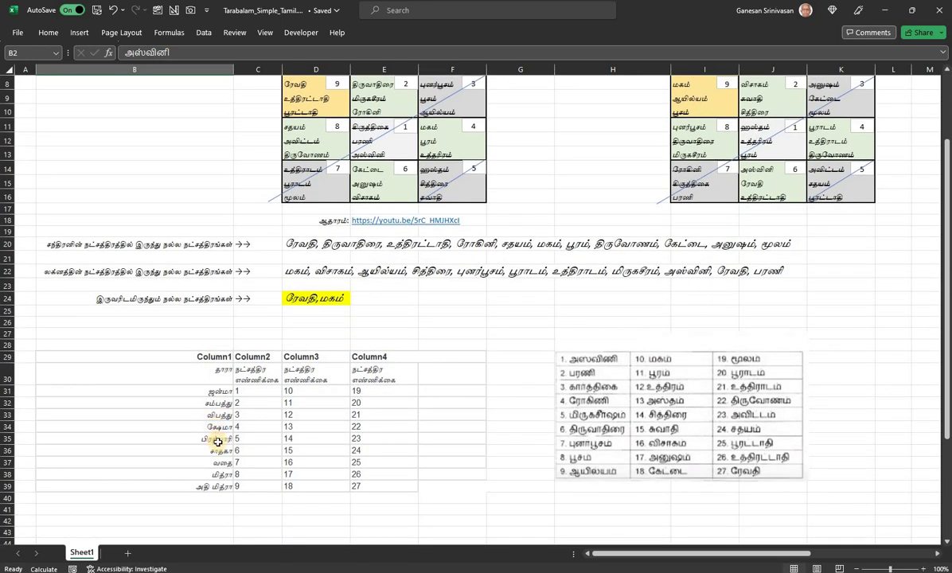
pyautogui.scroll(1, 217, 441)
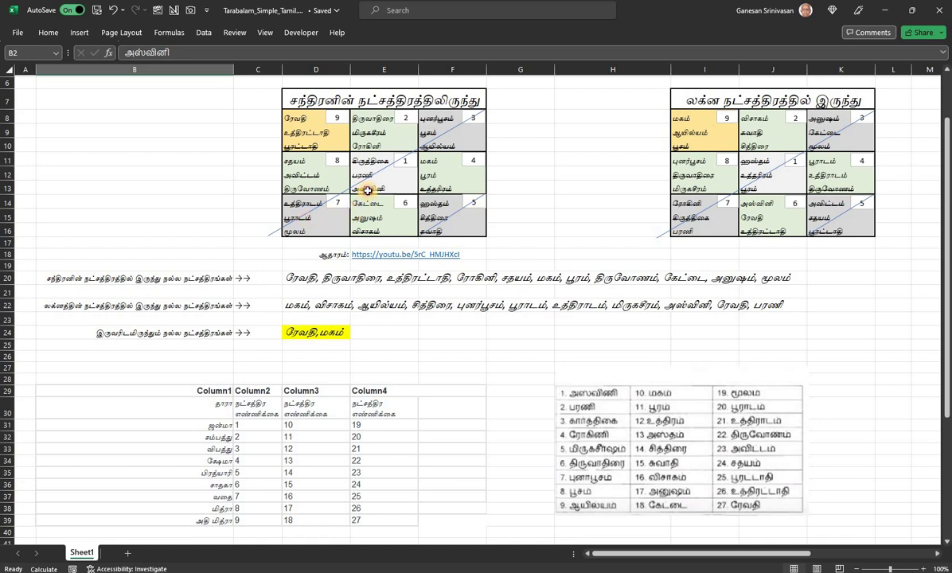
pyautogui.click(375, 188)
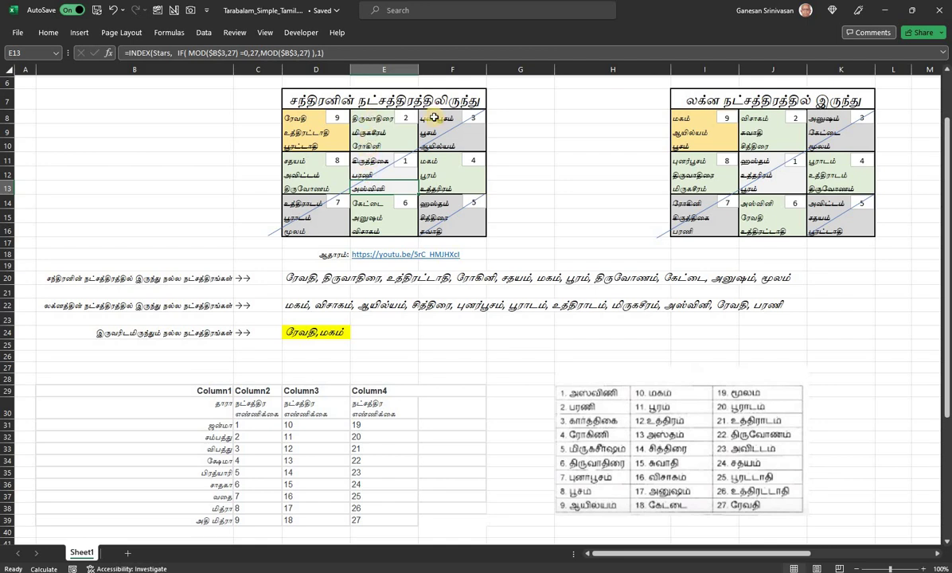
pyautogui.click(377, 191)
pyautogui.scroll(2, 385, 218)
# Step: Pick மகம் as the Moon star from B2's dropdown list
pyautogui.click(237, 106)
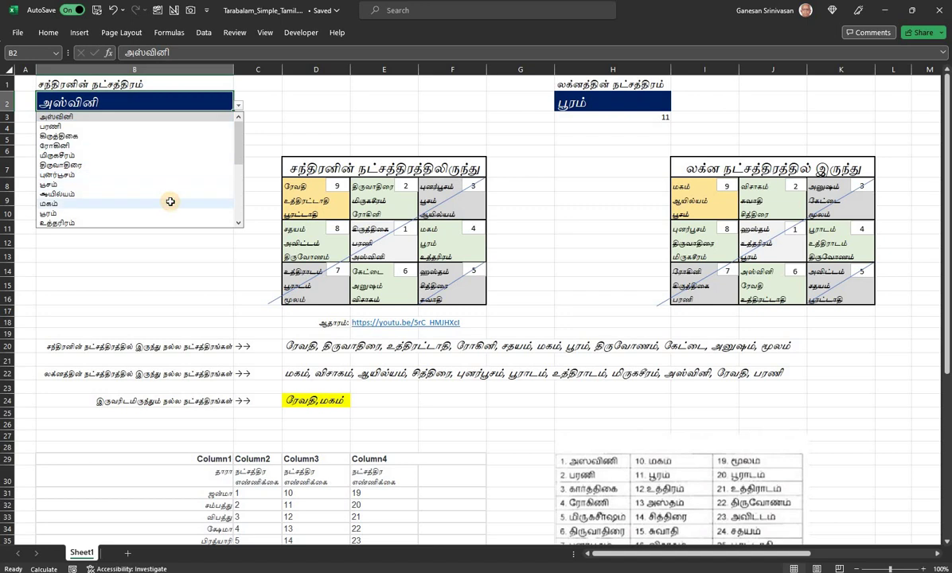
pyautogui.click(169, 203)
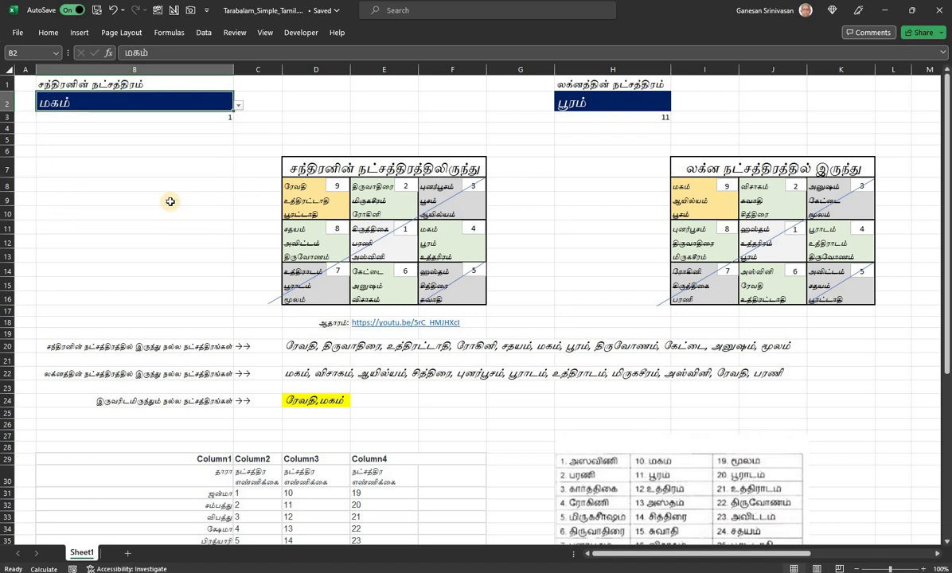
pyautogui.click(169, 202)
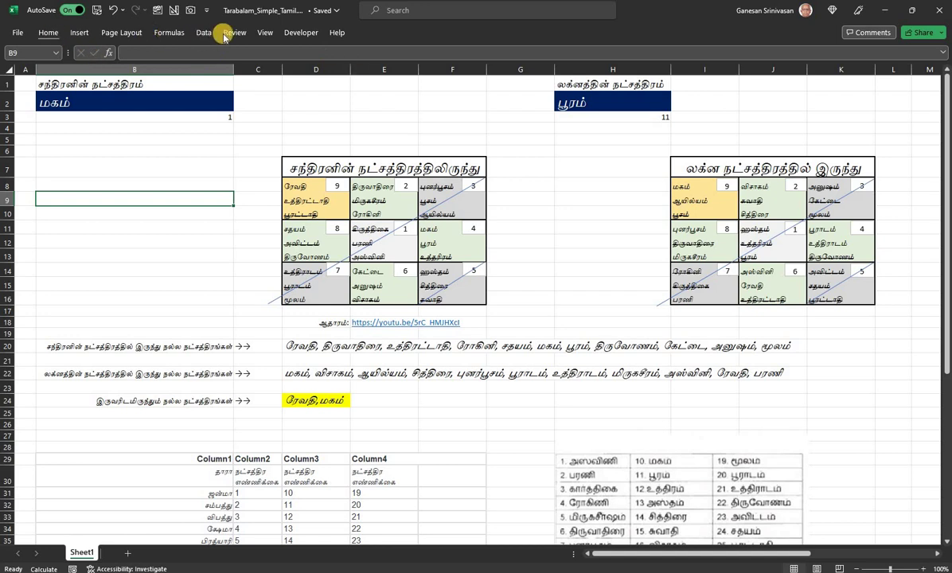
# Step: Set Calculation Options to Automatic so star number 10 and the Moon grid refresh
pyautogui.click(265, 32)
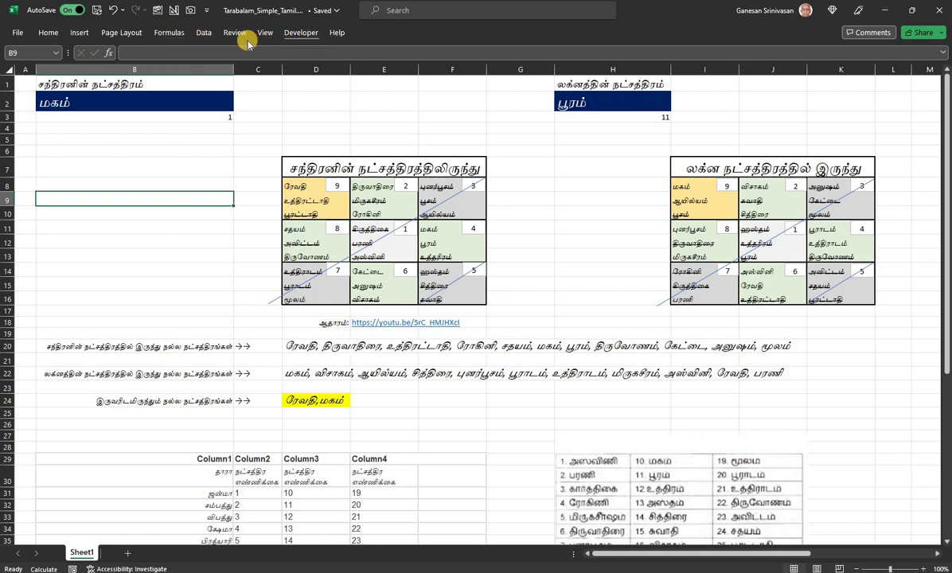
pyautogui.click(167, 33)
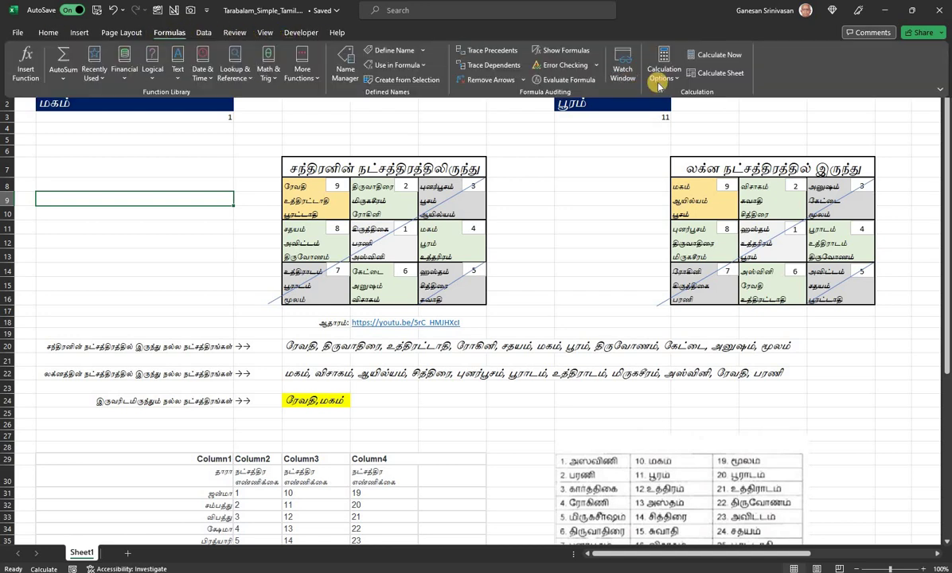
pyautogui.click(662, 77)
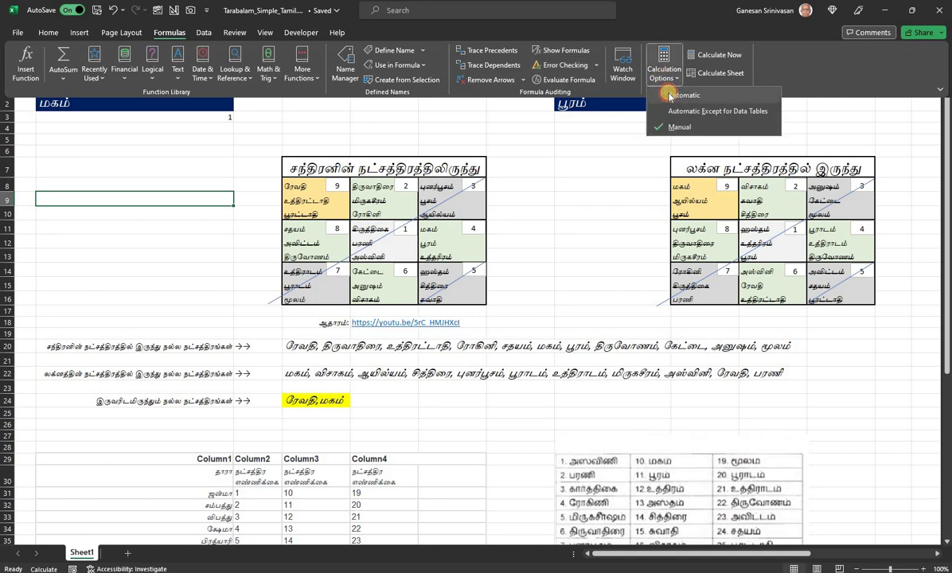
pyautogui.click(667, 94)
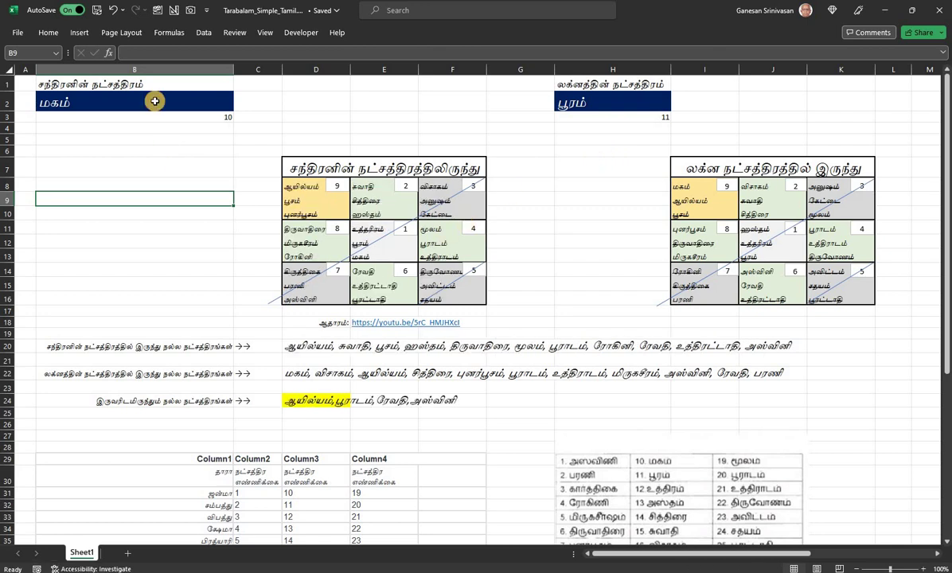
# Step: Show E13's INDEX formula for the recalculated மகம் grid and scroll down slightly
pyautogui.click(373, 256)
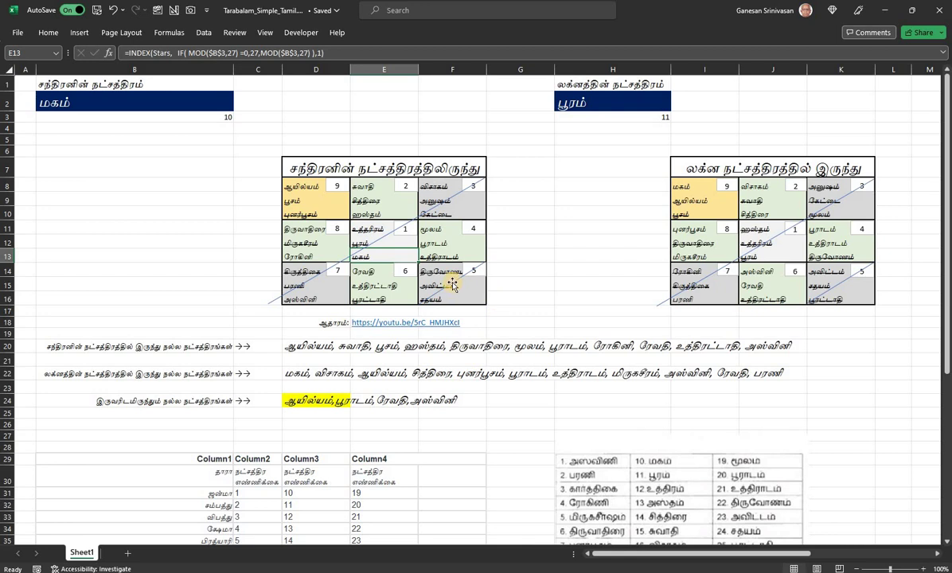
pyautogui.scroll(-1, 191, 529)
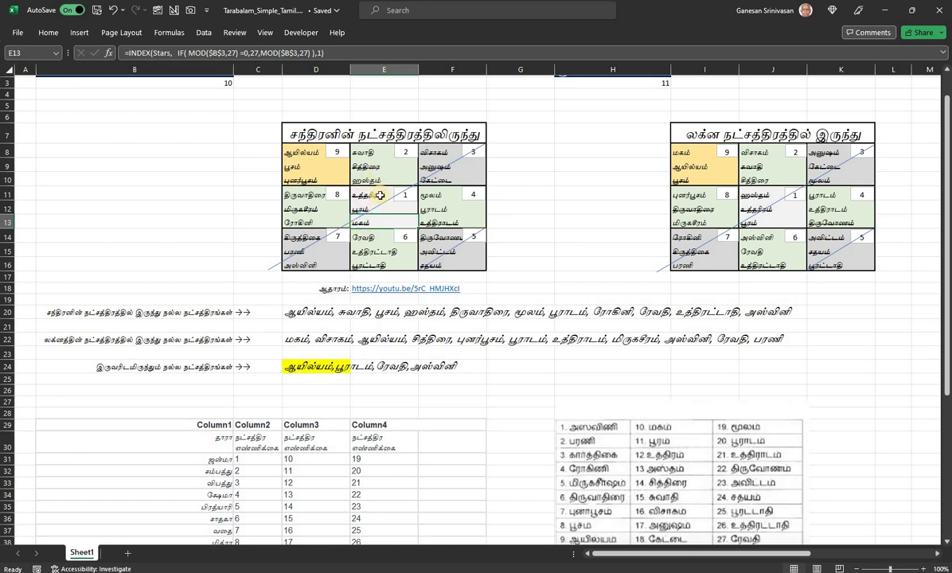
# Step: Show the TranslateText formula behind the Tamil tara name in B35
pyautogui.click(229, 505)
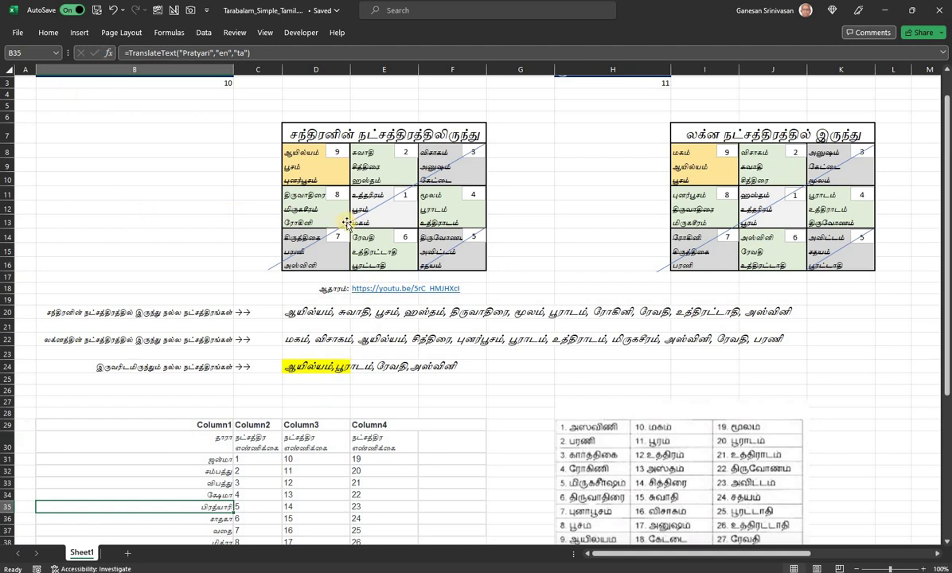
# Step: Set the Moon star to ரோகினி and check the recalculated E13 formula
pyautogui.scroll(1, 229, 165)
pyautogui.click(211, 107)
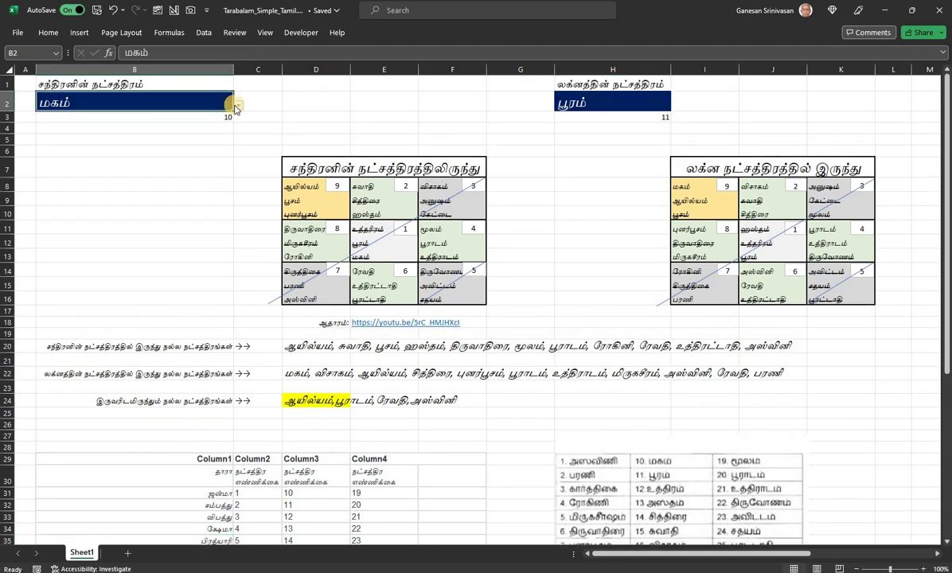
pyautogui.click(238, 105)
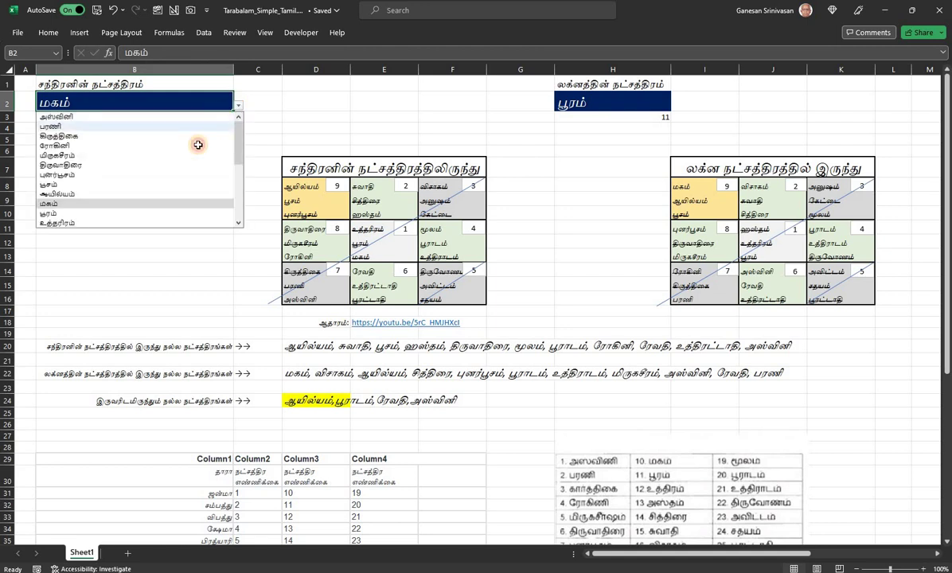
pyautogui.click(198, 146)
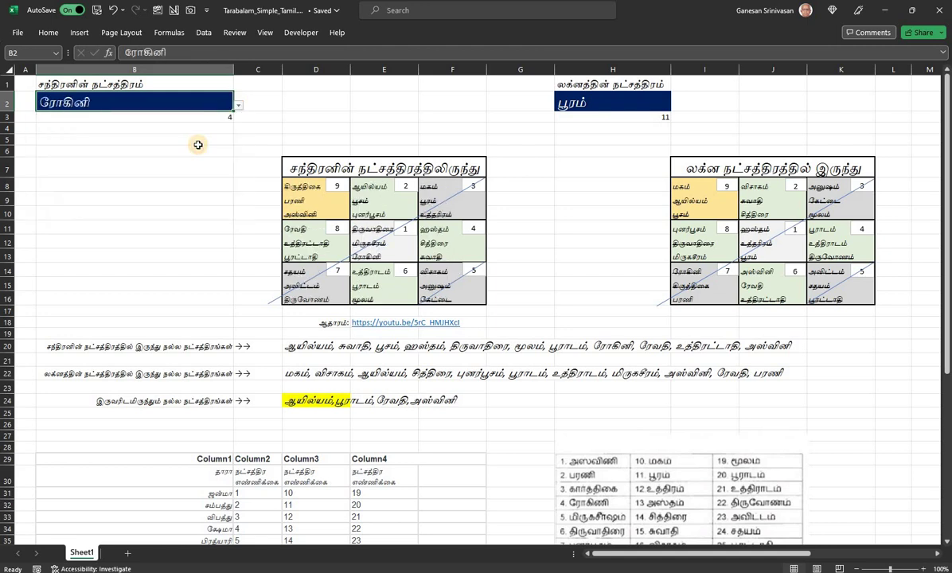
pyautogui.click(355, 255)
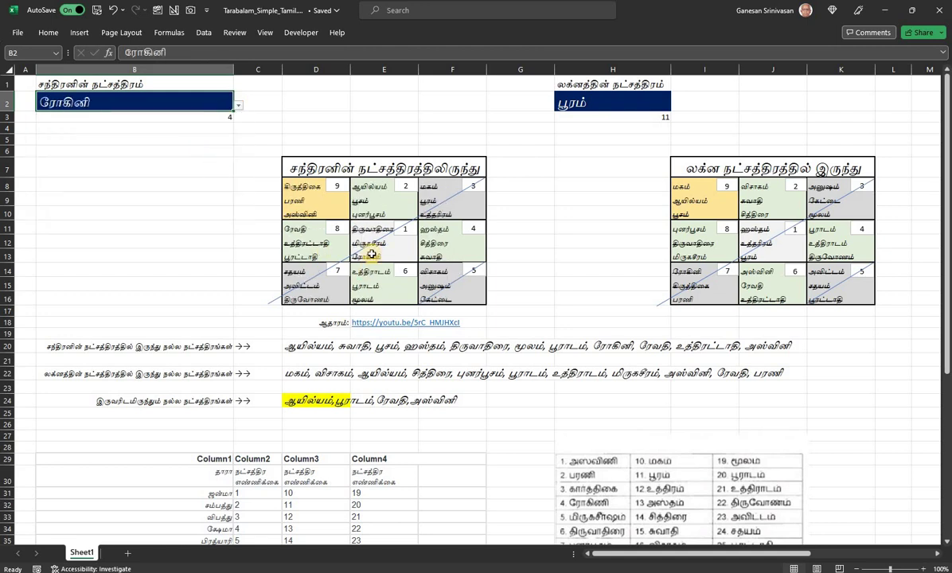
# Step: Set the Moon star back to அஸ்வினி and switch over to Jagannatha Hora
pyautogui.click(226, 100)
pyautogui.hotkey('alt', 'Down')
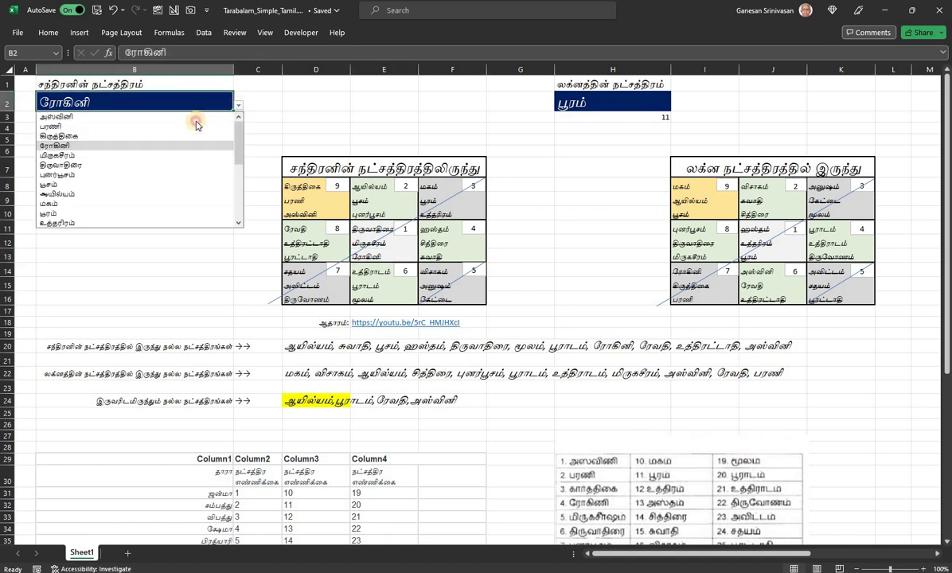
pyautogui.click(195, 121)
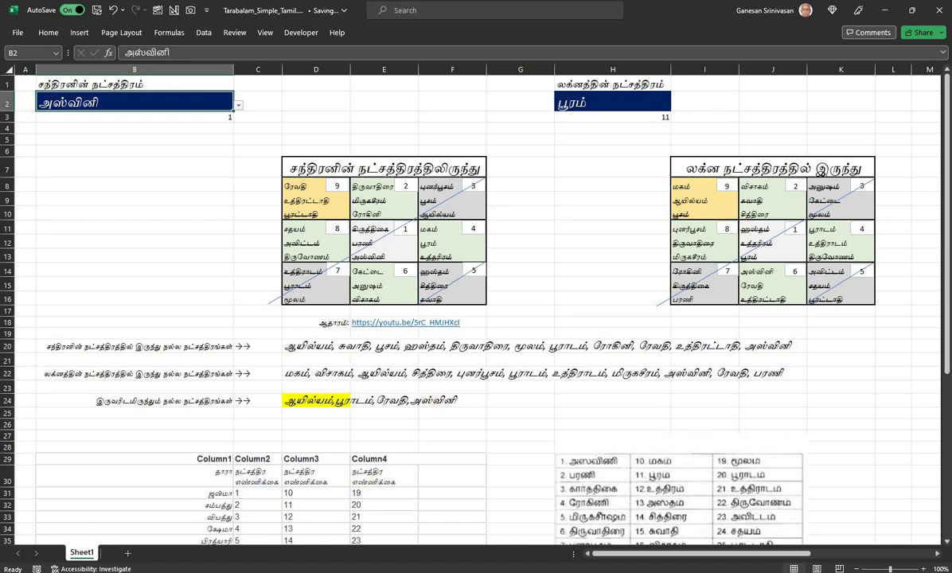
pyautogui.hotkey('alt', 'Tab')
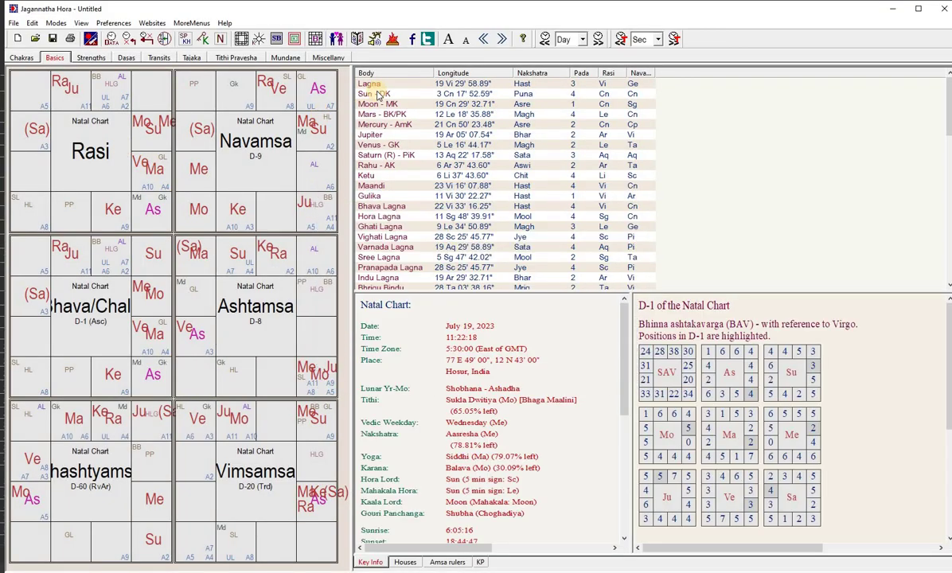
# Step: Read the Moon's nakshatra in the chart, then minimize Jagannatha Hora to return to Excel
pyautogui.click(407, 106)
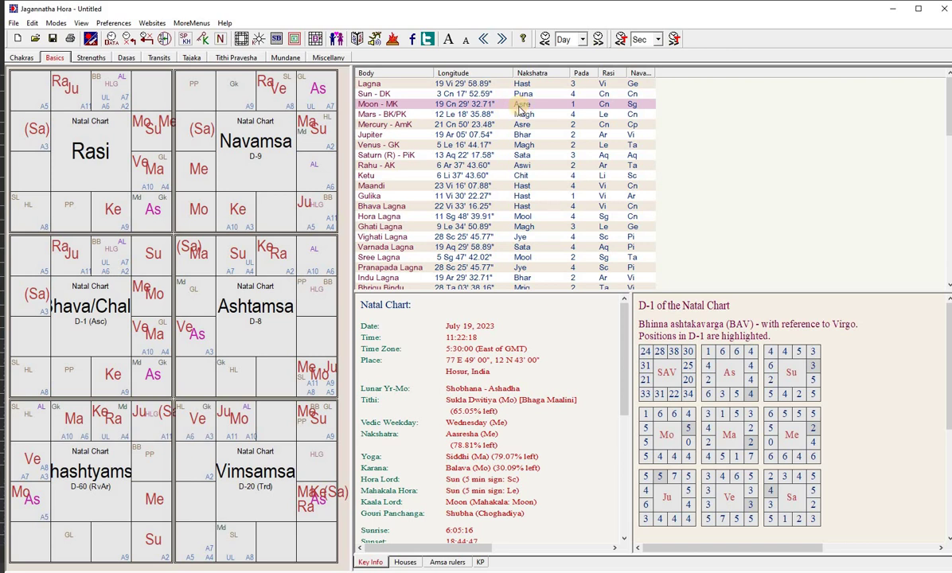
pyautogui.click(890, 11)
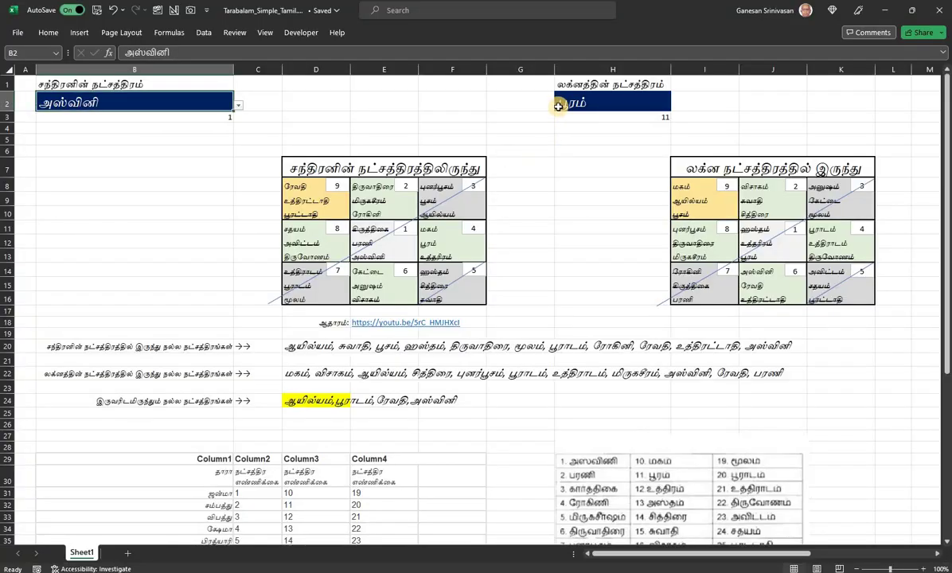
# Step: Inspect the Moon and Lagna star cells B2 and H2 and the star number in H3
pyautogui.click(569, 98)
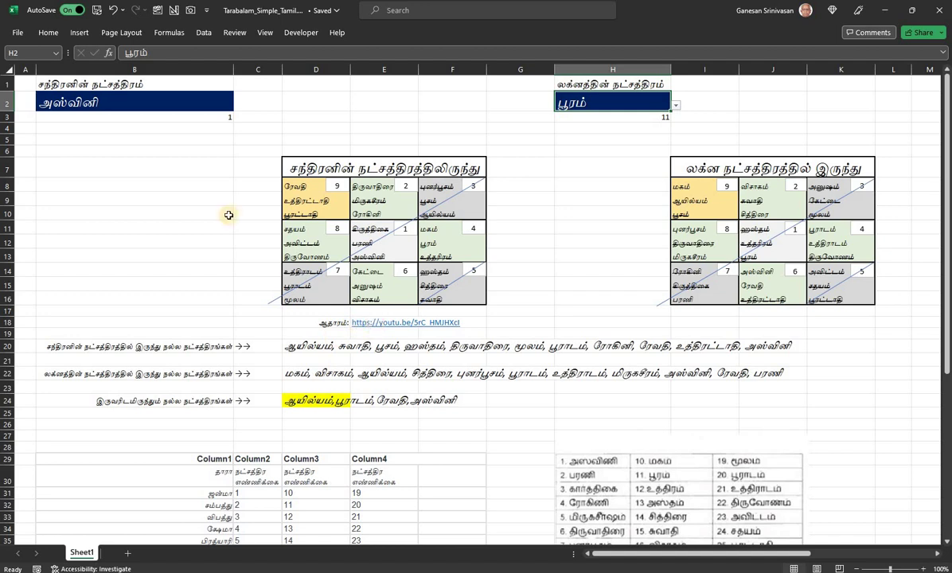
pyautogui.click(222, 105)
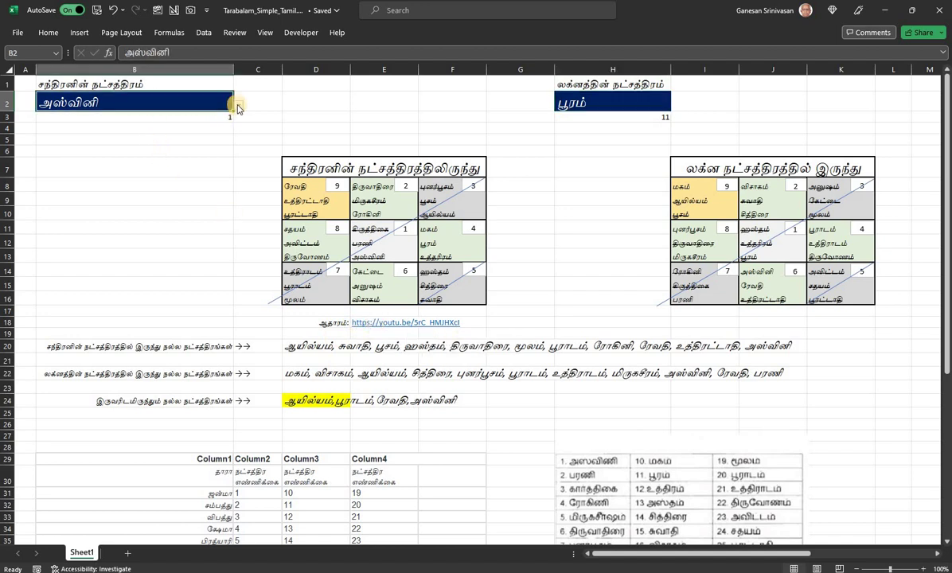
pyautogui.click(237, 106)
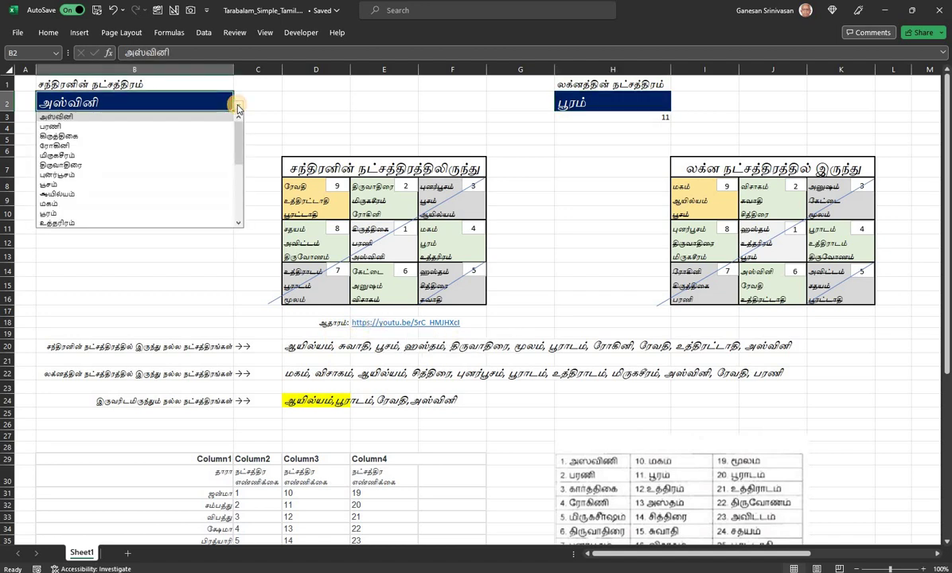
pyautogui.click(531, 94)
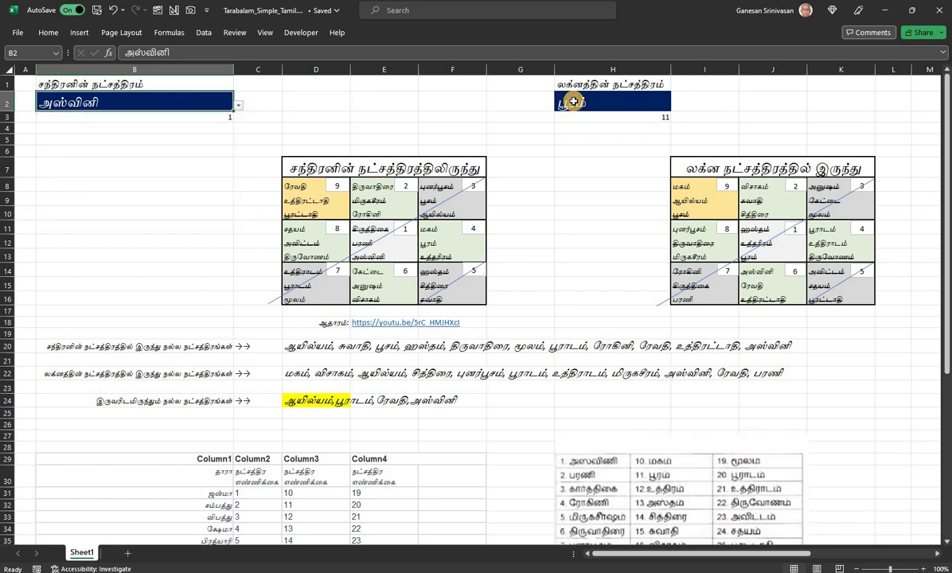
pyautogui.click(573, 102)
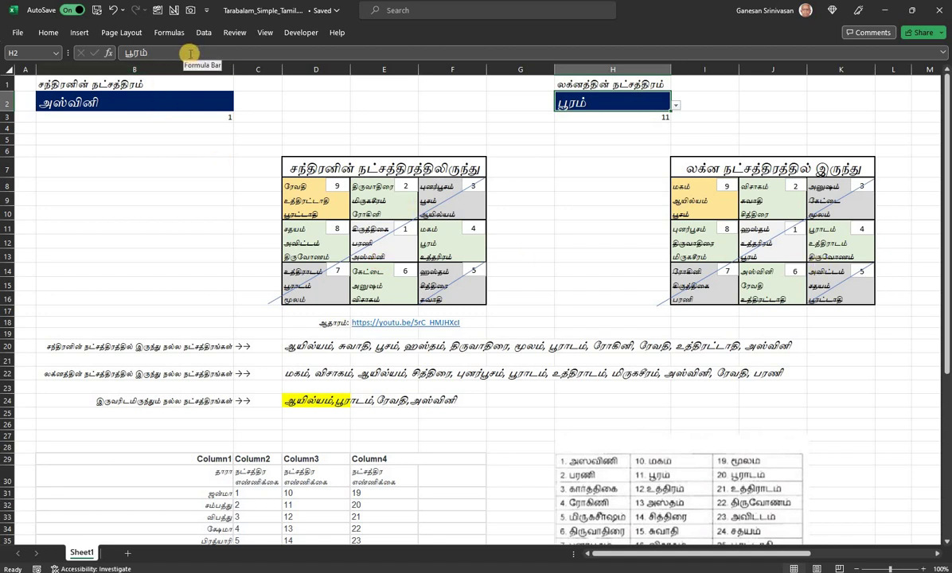
pyautogui.press('Down')
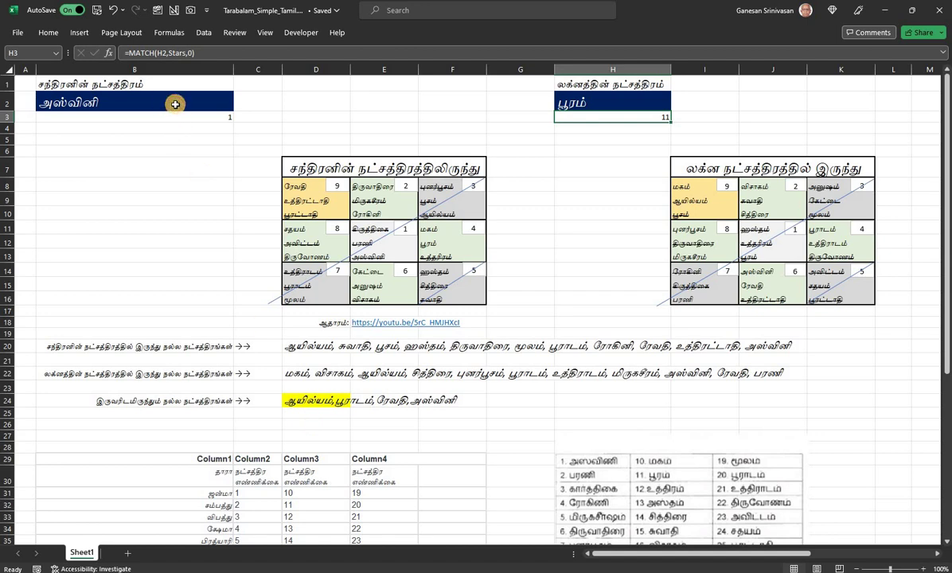
# Step: Choose பூராடம் as the Lagna star in H2 and confirm the entry
pyautogui.click(228, 105)
pyautogui.click(239, 106)
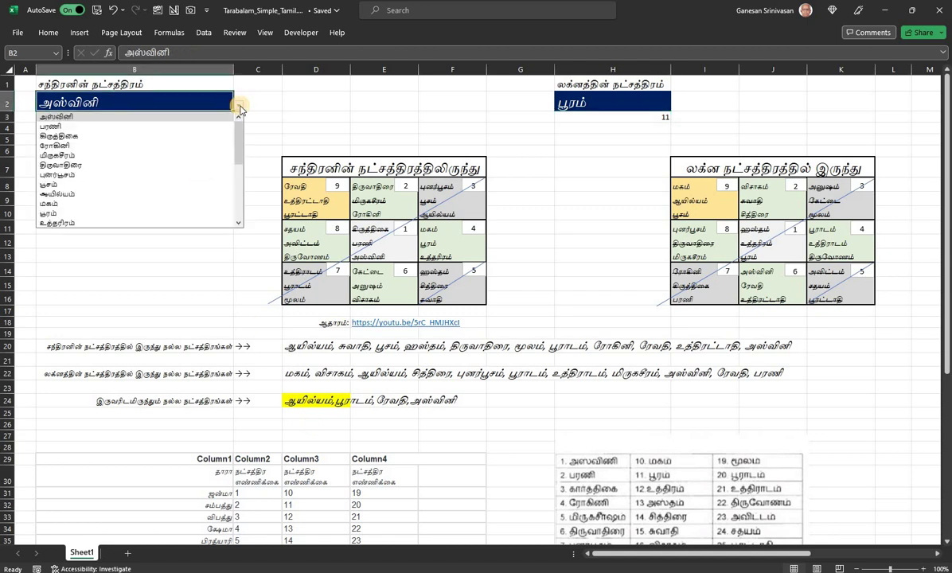
pyautogui.click(525, 94)
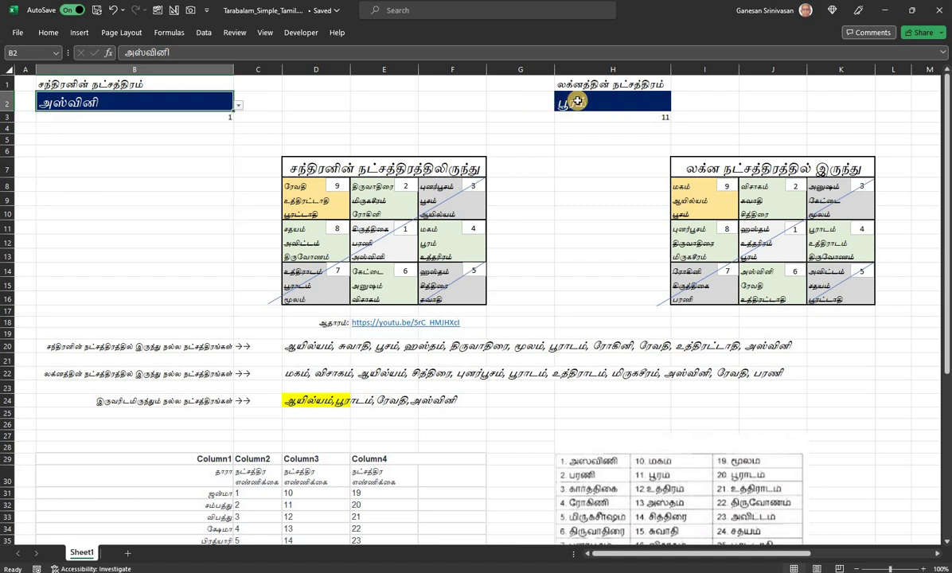
pyautogui.click(667, 105)
pyautogui.click(674, 105)
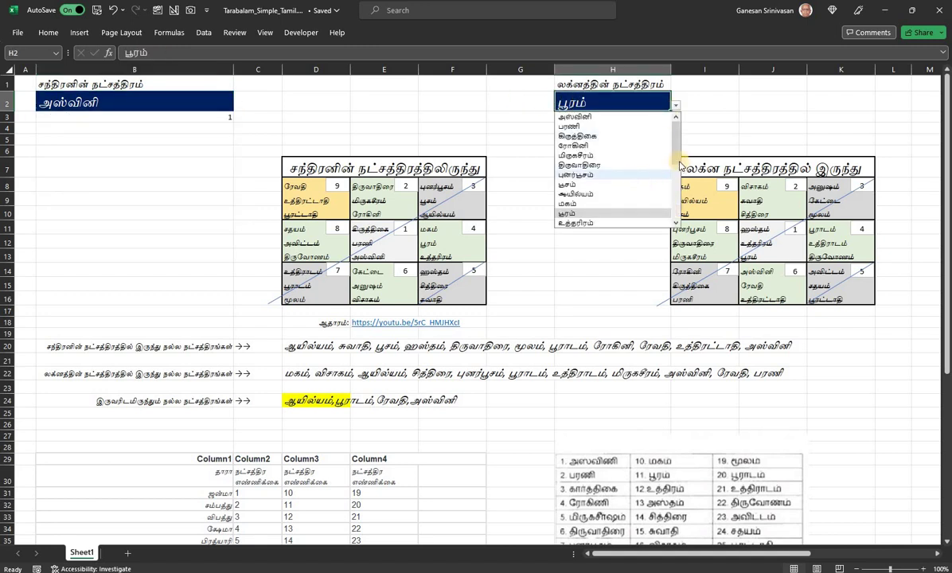
pyautogui.moveTo(675, 157)
pyautogui.mouseDown()
pyautogui.moveTo(677, 191)
pyautogui.moveTo(628, 206)
pyautogui.mouseUp()
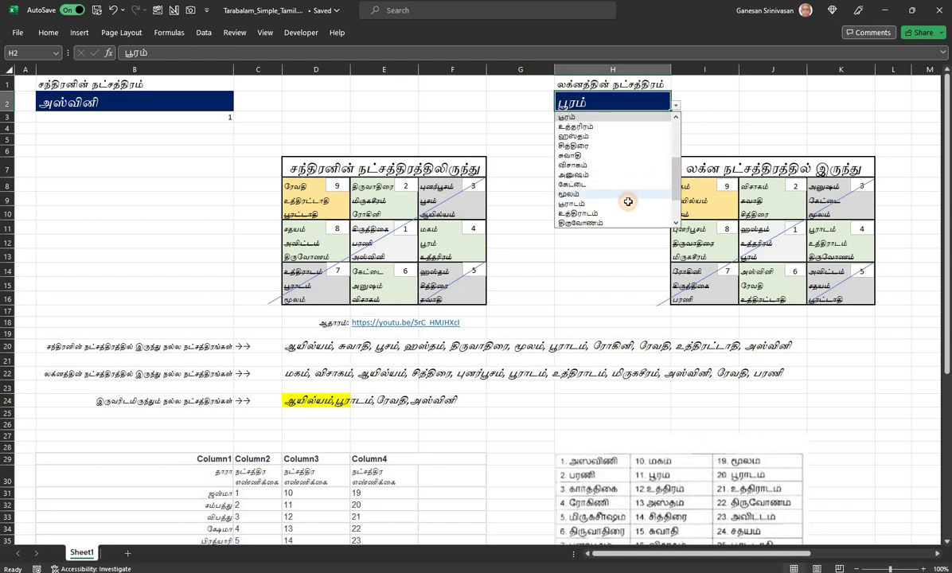
pyautogui.click(628, 203)
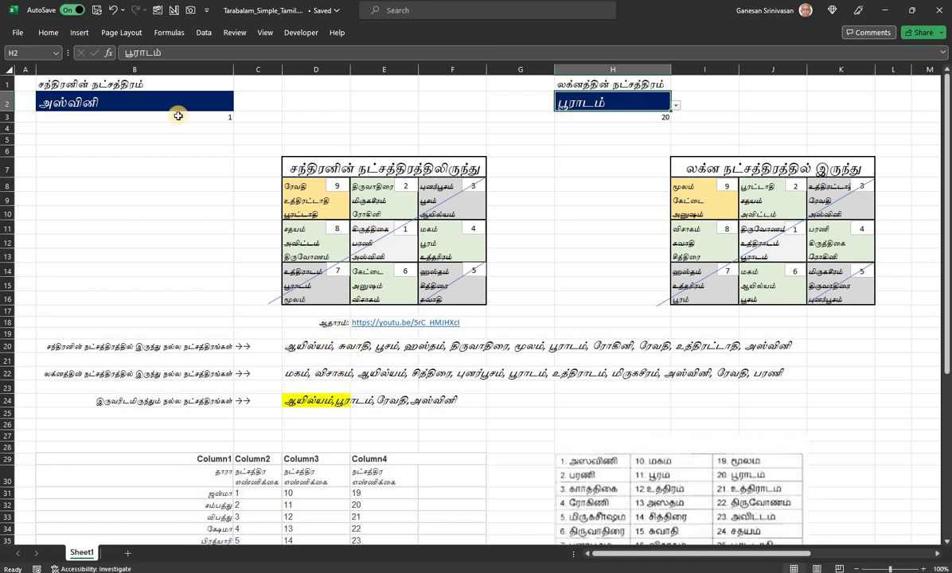
pyautogui.click(174, 52)
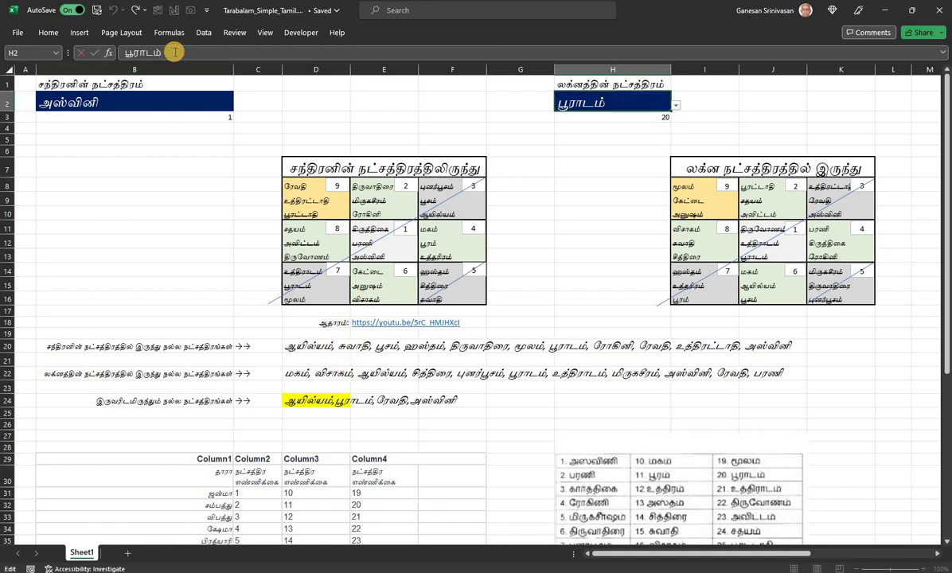
pyautogui.press('Return')
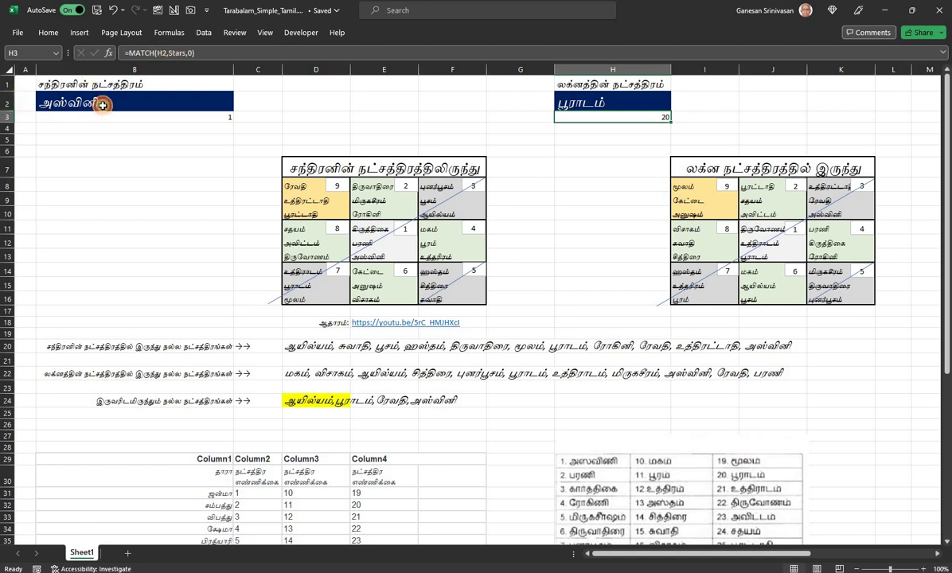
# Step: Set the Moon star to பூரட்டாதி and check the E13 grid formula
pyautogui.click(231, 108)
pyautogui.click(238, 105)
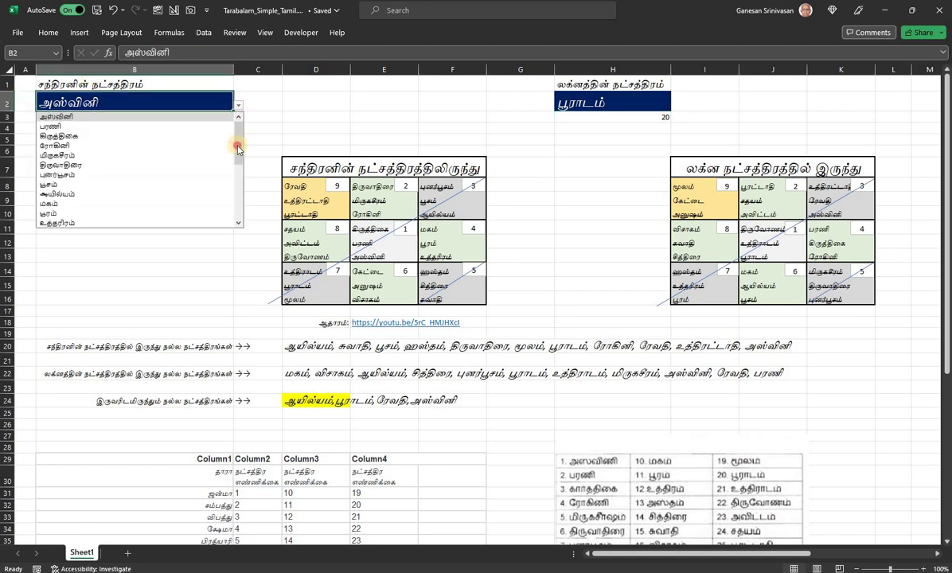
pyautogui.moveTo(238, 147); pyautogui.dragTo(224, 206)
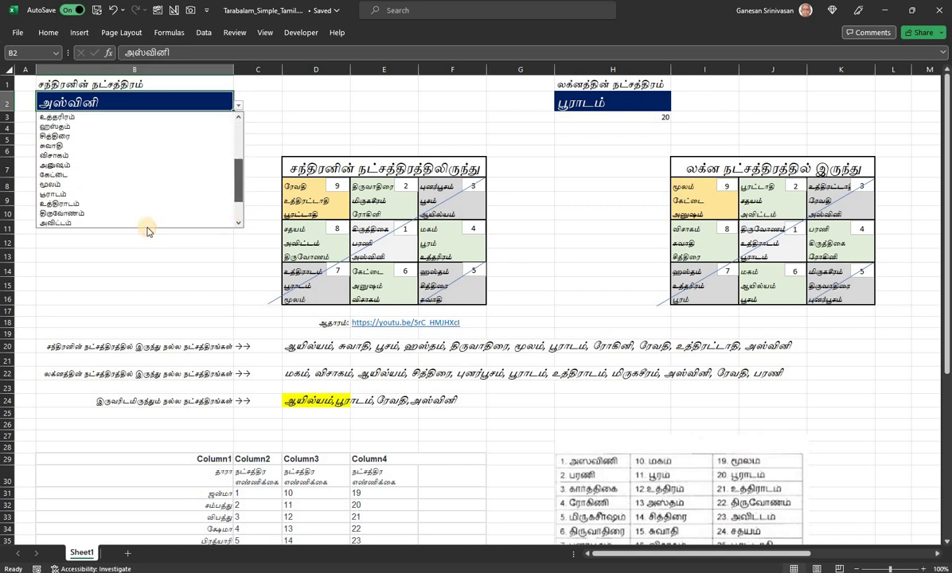
pyautogui.click(140, 204)
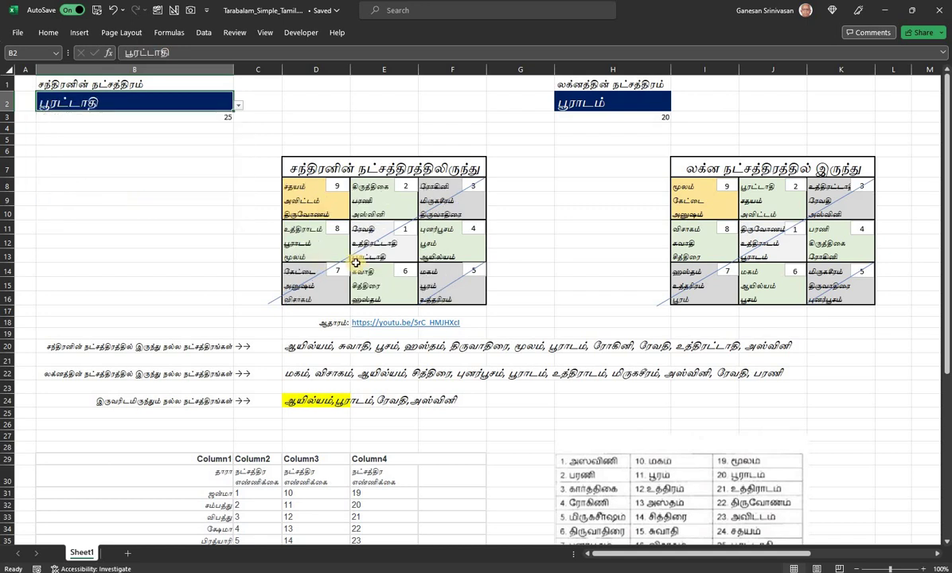
pyautogui.click(363, 261)
# Step: Set the Lagna star in H2 to பூசம்
pyautogui.click(628, 104)
pyautogui.click(675, 106)
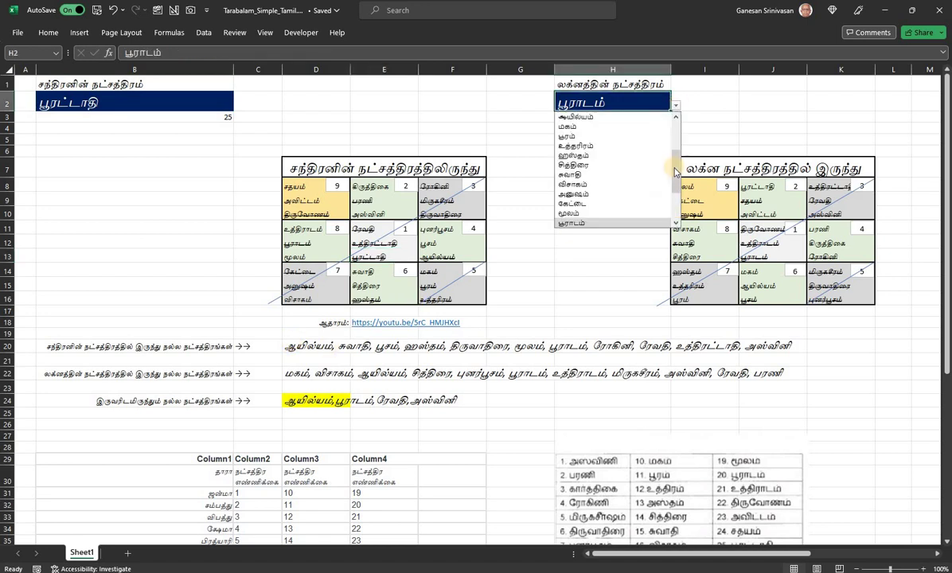
pyautogui.scroll(3, 629, 139)
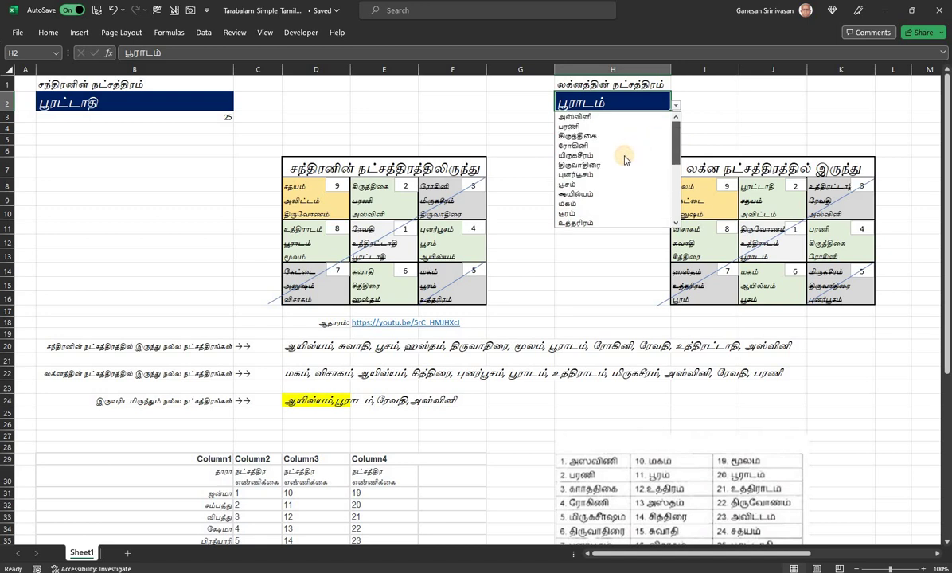
pyautogui.click(589, 183)
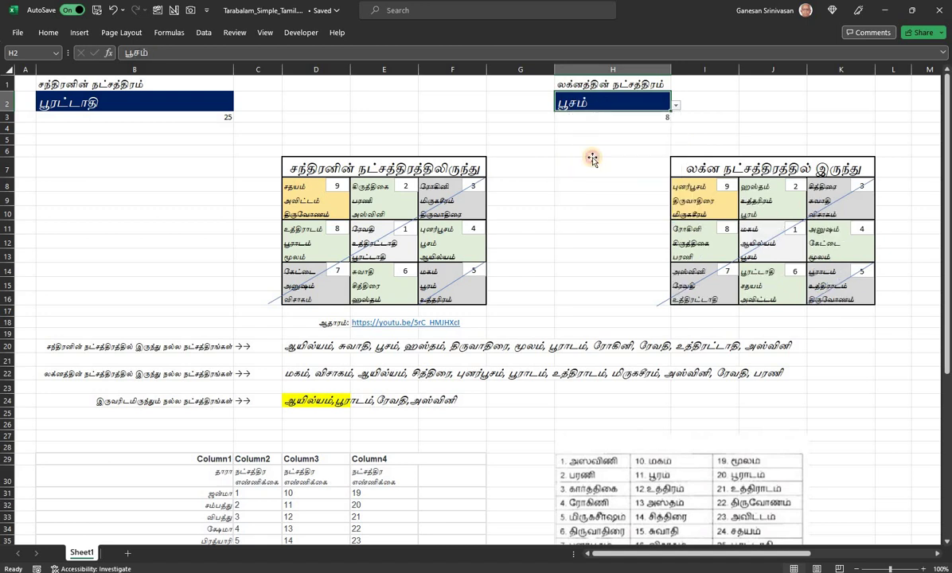
pyautogui.click(592, 158)
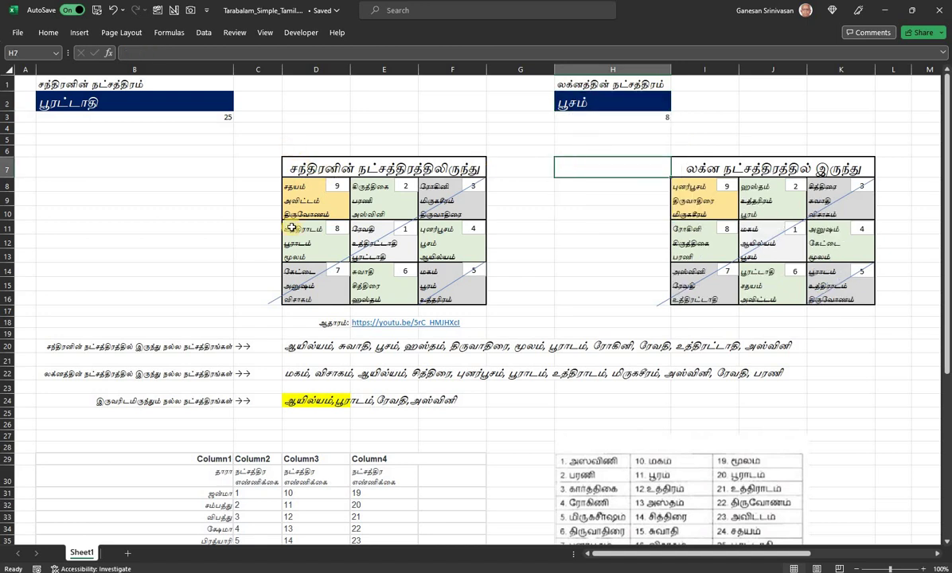
# Step: Re-enter the D20, D22 and D24 formulas to recalculate the Moon, Lagna and common good-star lists
pyautogui.click(288, 345)
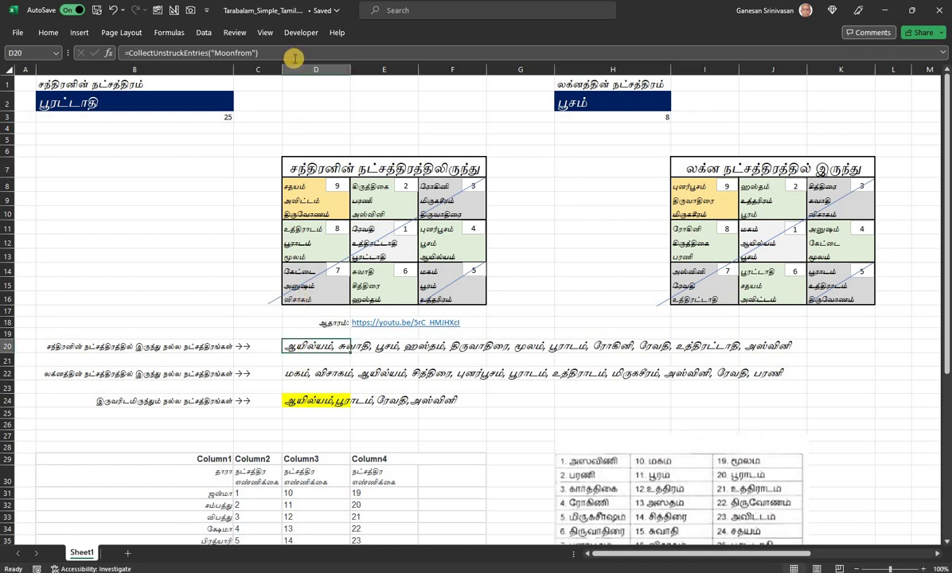
pyautogui.click(294, 54)
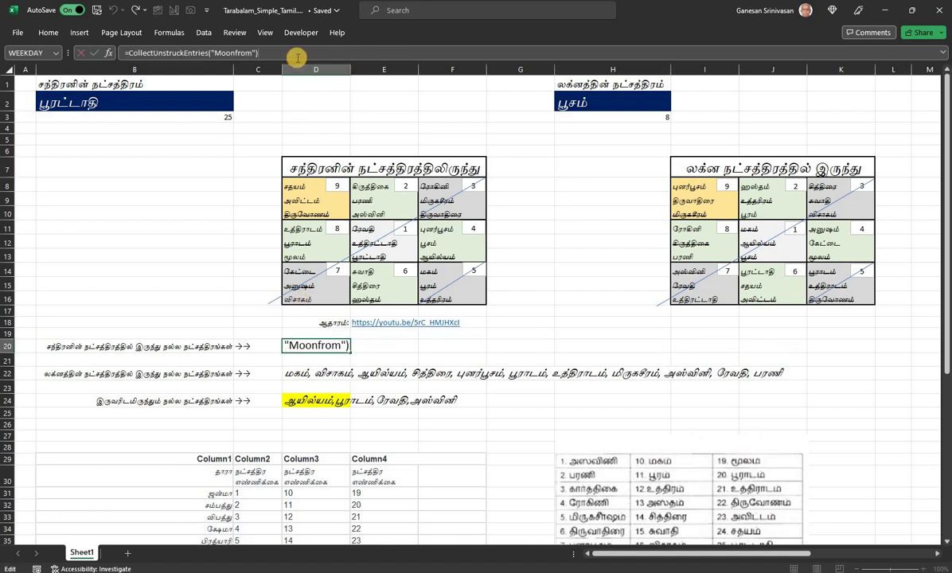
pyautogui.press('Return')
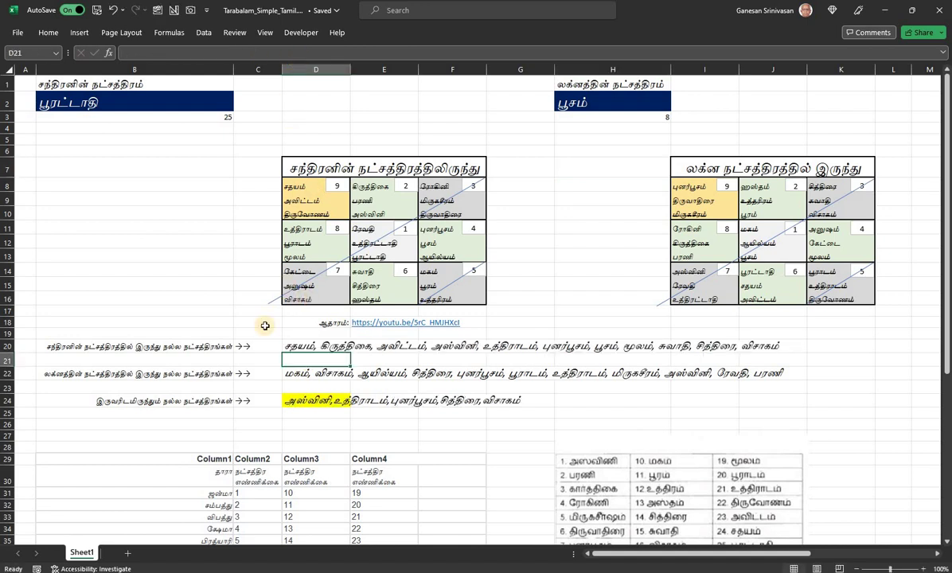
pyautogui.press('Down')
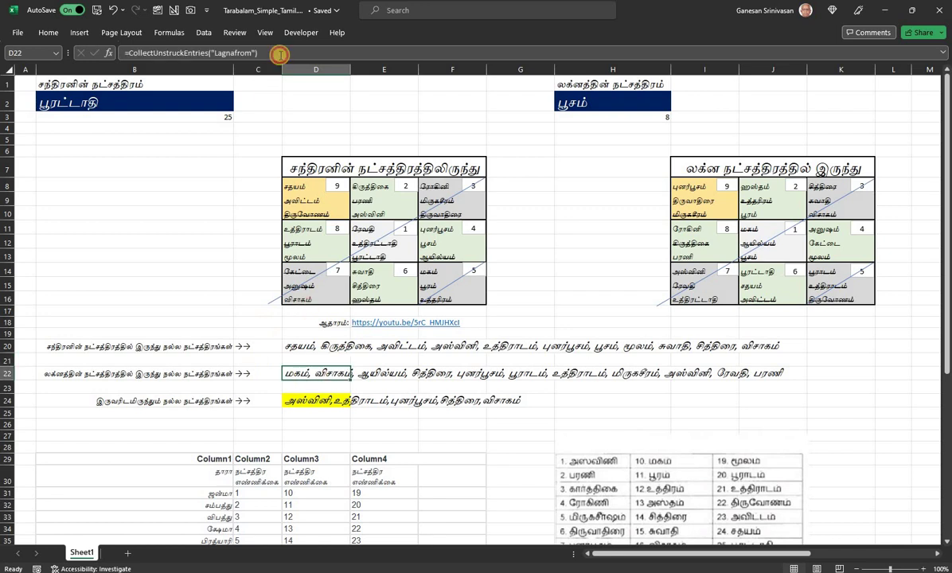
pyautogui.click(280, 54)
pyautogui.press('Return')
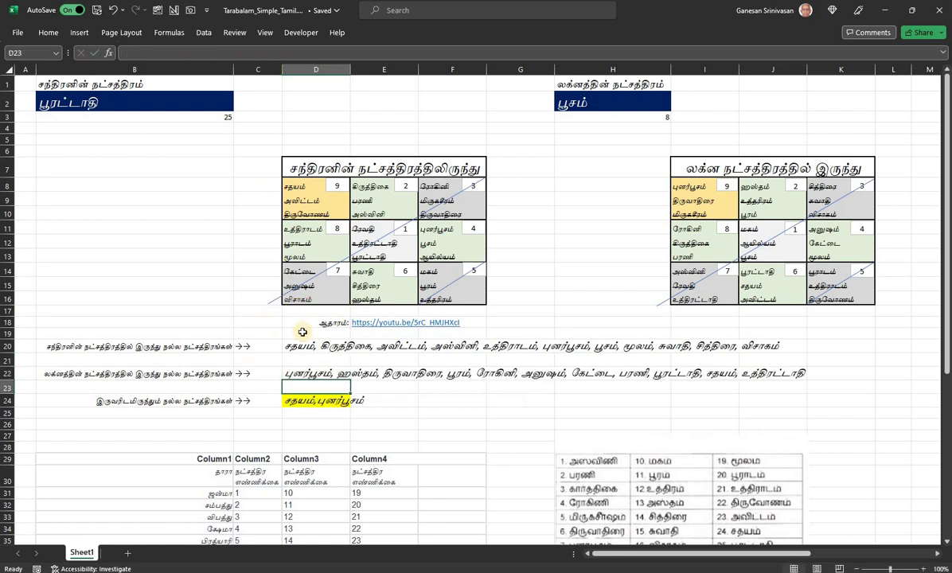
pyautogui.press('Down')
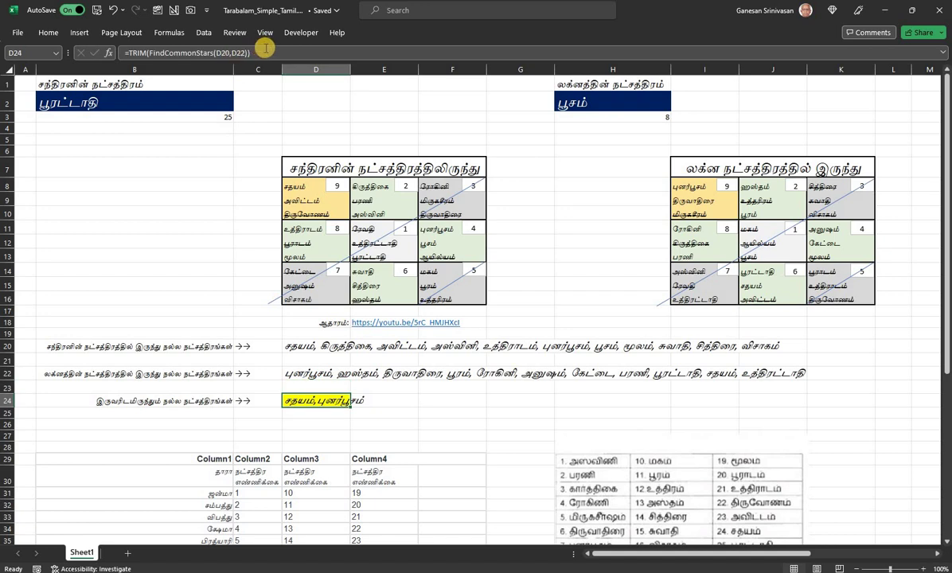
pyautogui.click(265, 50)
pyautogui.press('Return')
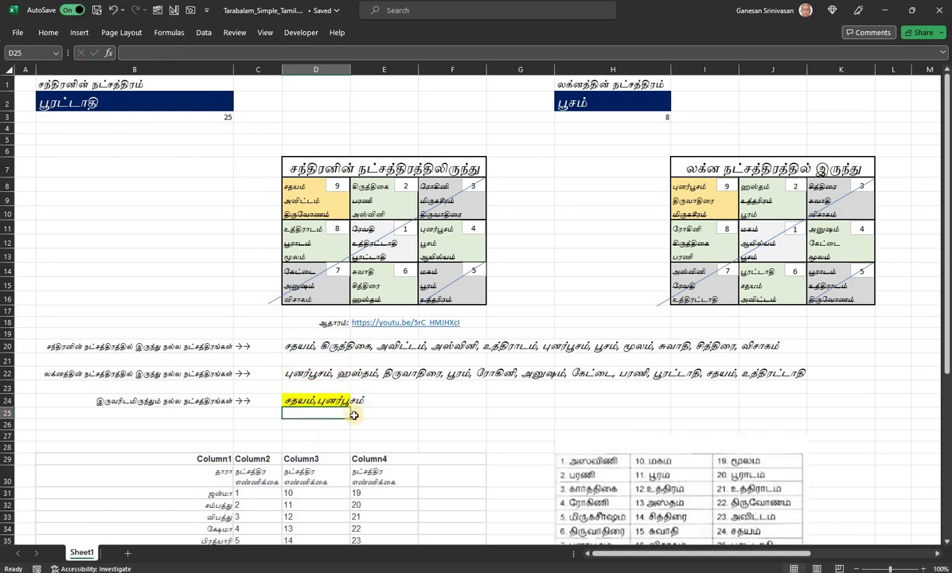
# Step: Set the Moon star in B2 to அஸ்வினி and the Lagna star in H2 to பூரம்
pyautogui.click(231, 104)
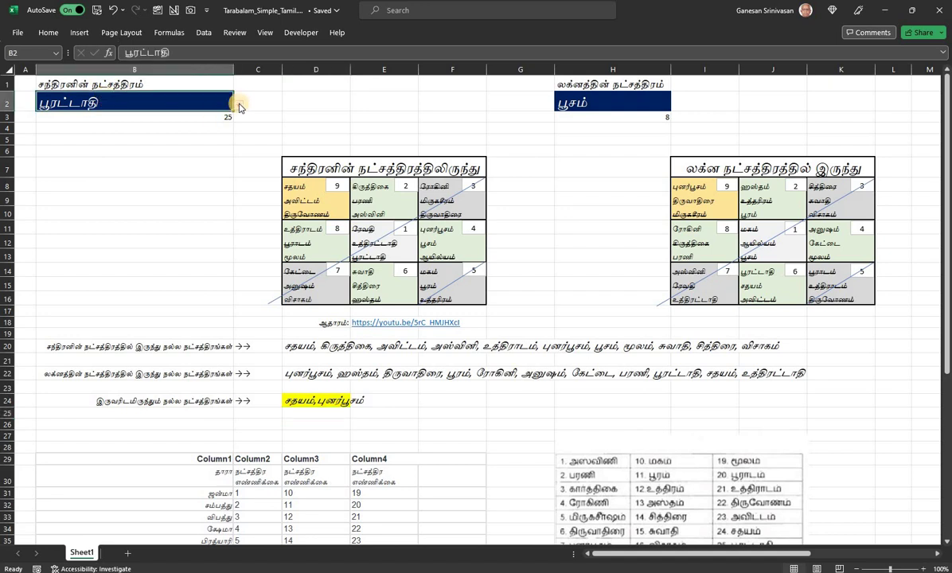
pyautogui.click(238, 104)
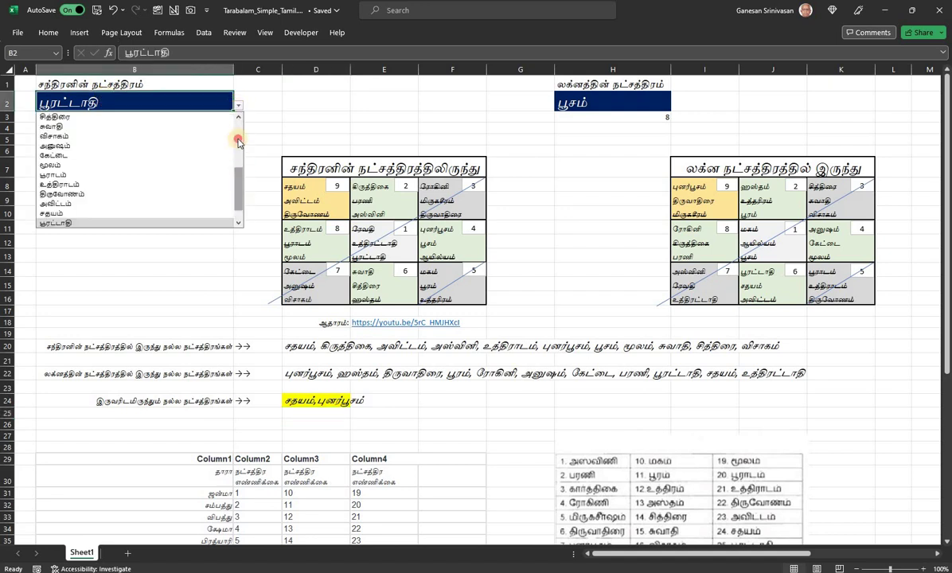
pyautogui.scroll(3, 106, 131)
pyautogui.scroll(3, 111, 120)
pyautogui.click(111, 116)
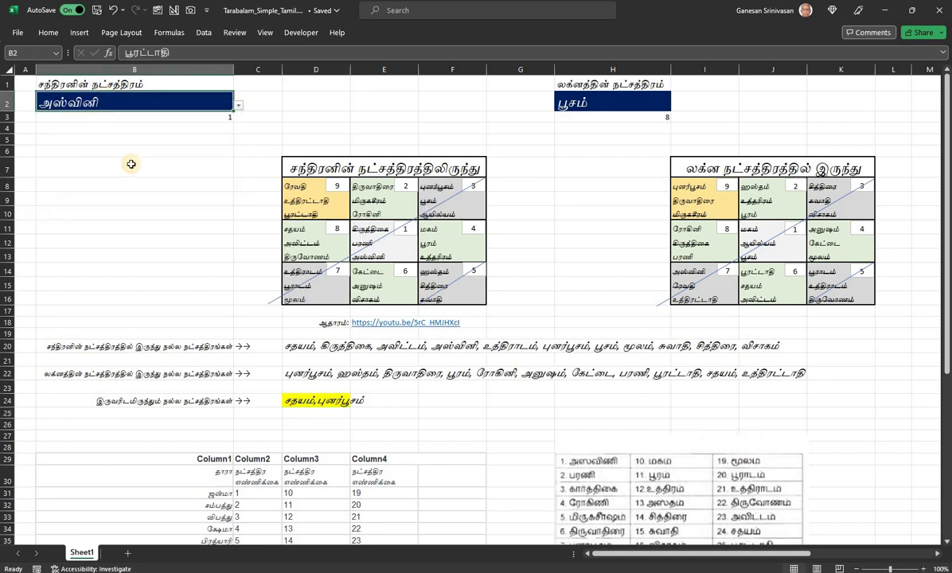
pyautogui.click(130, 164)
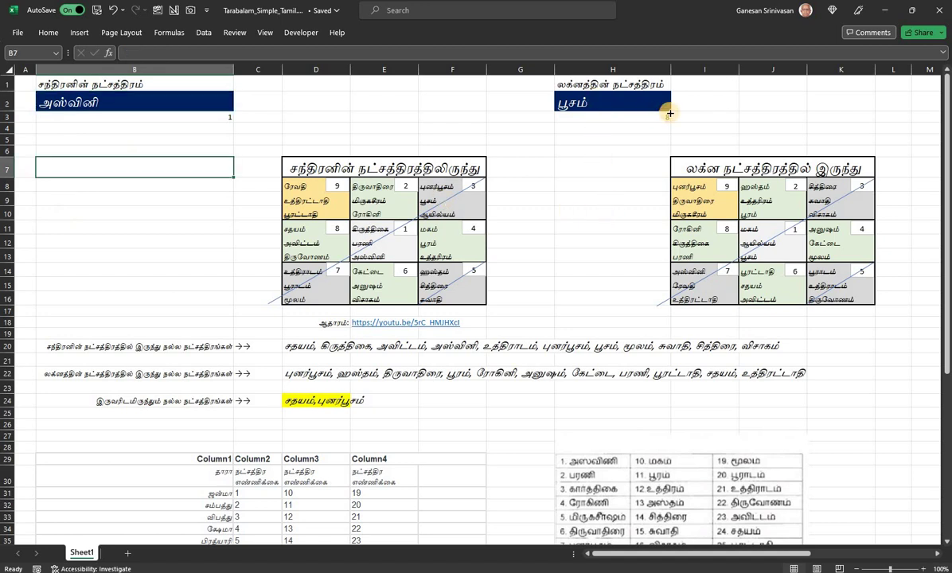
pyautogui.click(637, 104)
pyautogui.click(676, 105)
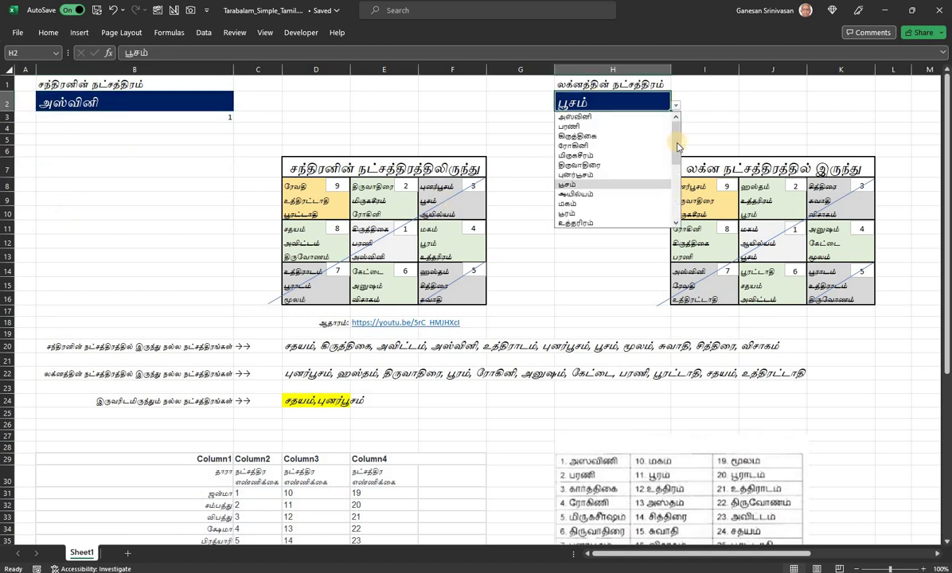
pyautogui.click(623, 213)
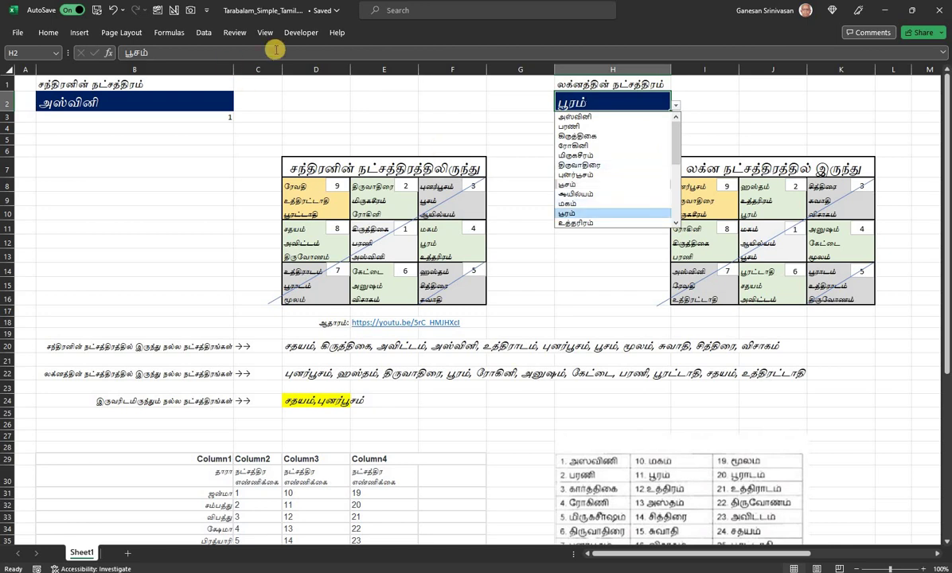
# Step: Re-enter the D20 and D22 formulas to refresh the Moon and Lagna good-star lists
pyautogui.click(321, 345)
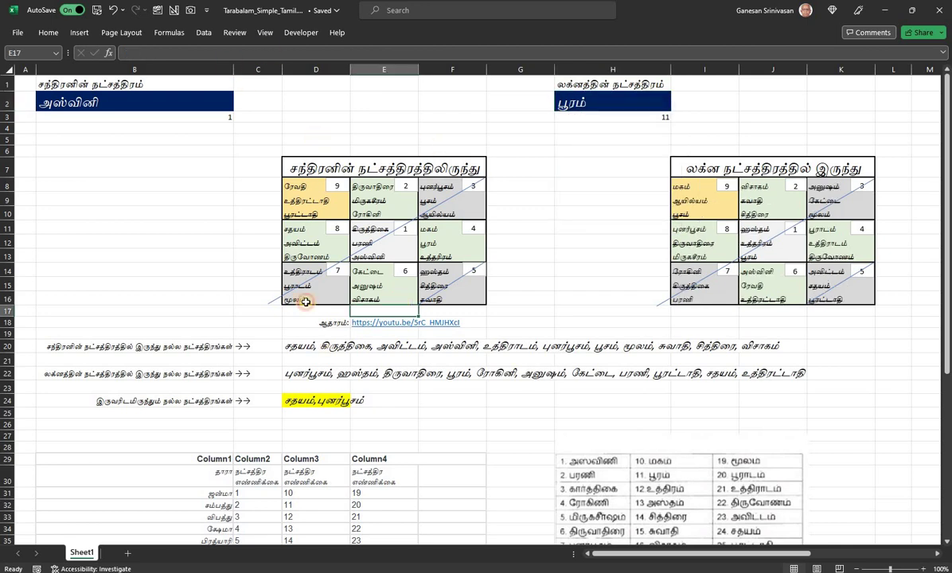
pyautogui.click(275, 53)
pyautogui.press('Return')
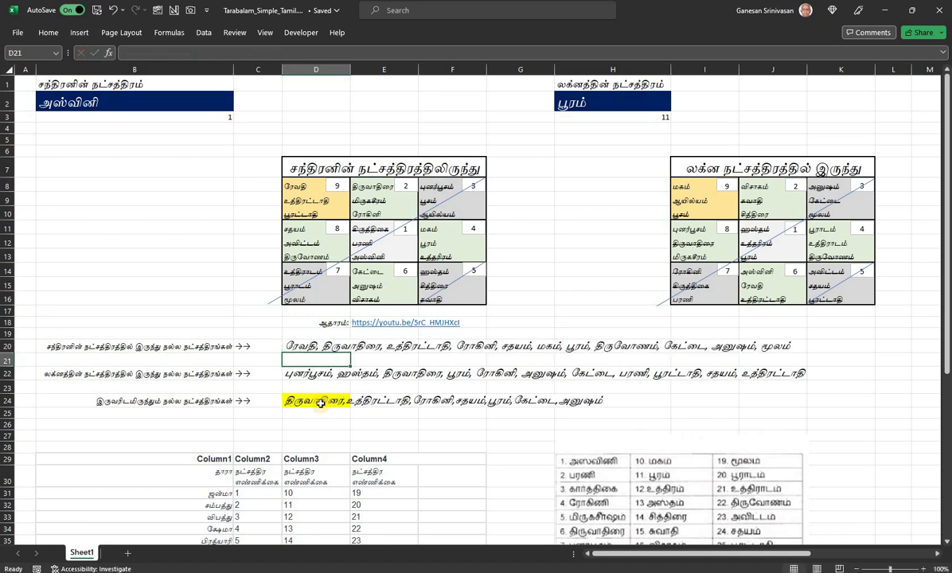
pyautogui.click(321, 373)
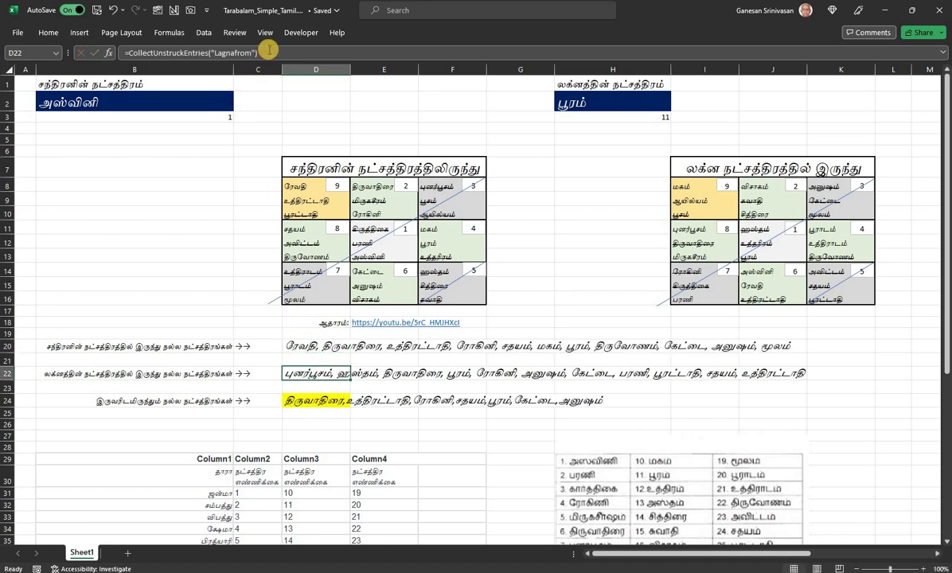
pyautogui.click(269, 52)
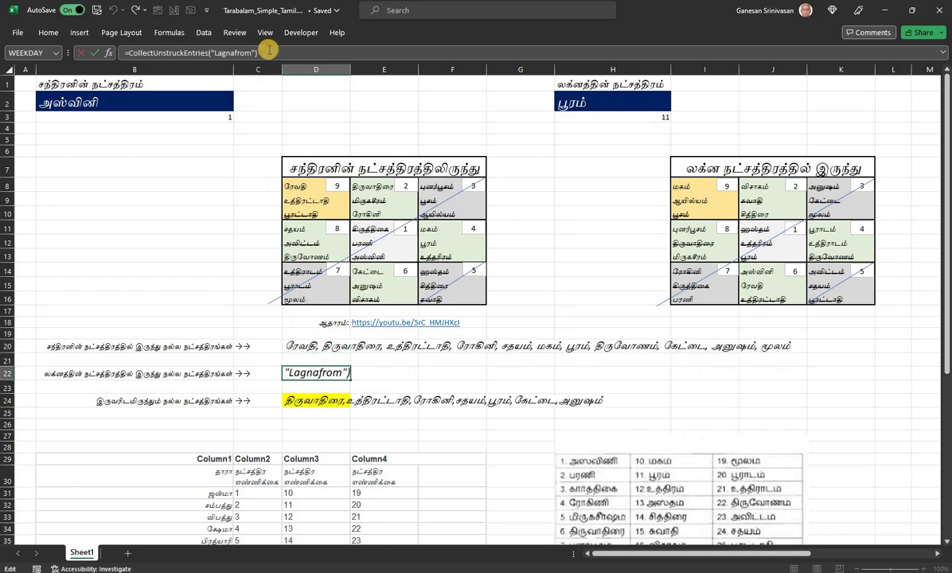
pyautogui.press('Return')
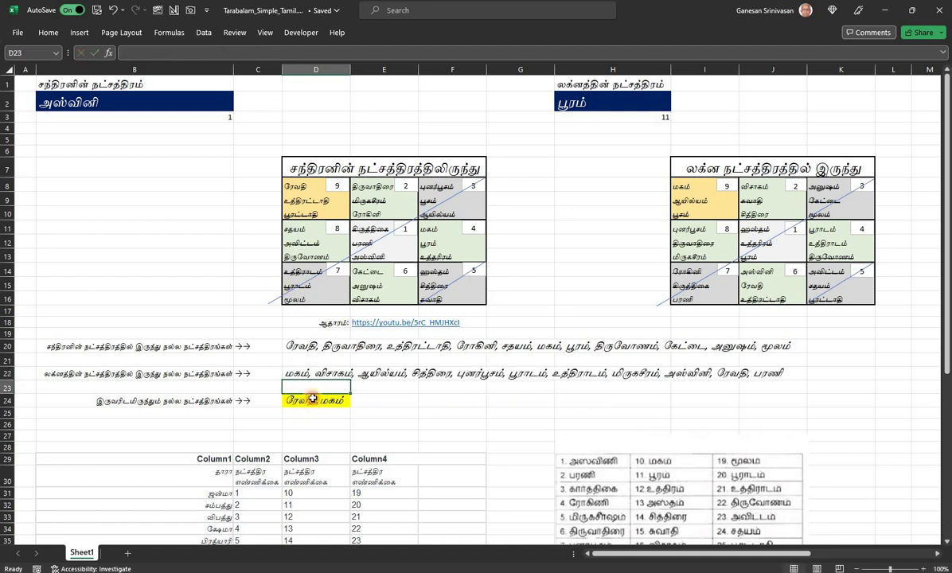
# Step: Recalculate the D24 common stars to ரேவதி, மகம் and save the workbook
pyautogui.press('Down')
pyautogui.click(282, 57)
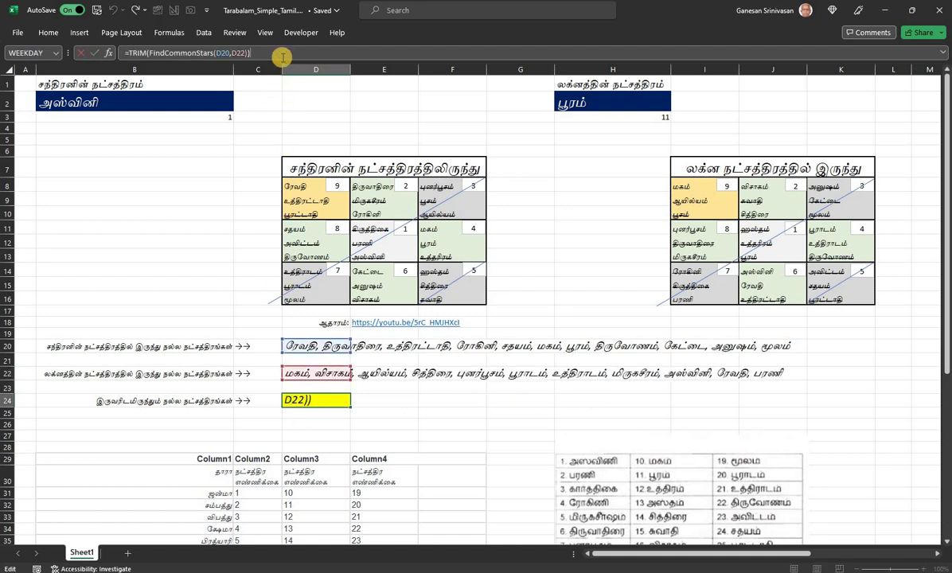
pyautogui.click(362, 399)
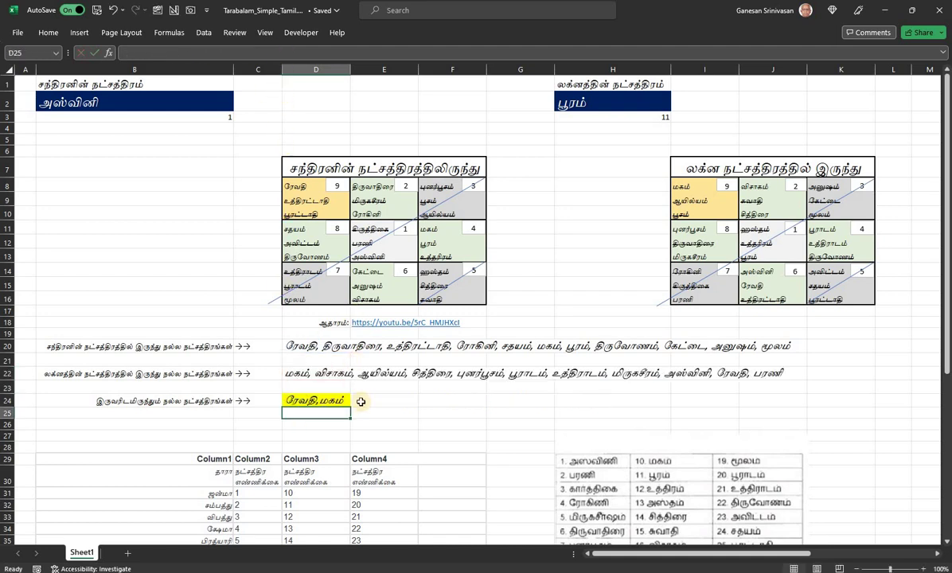
pyautogui.click(300, 404)
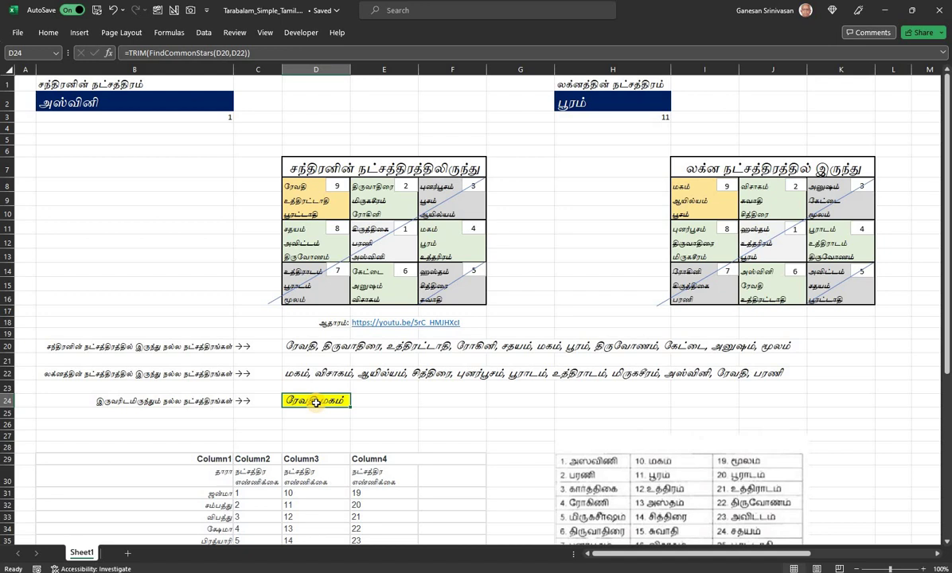
pyautogui.hotkey('ctrl', 's')
pyautogui.scroll(-2, 203, 379)
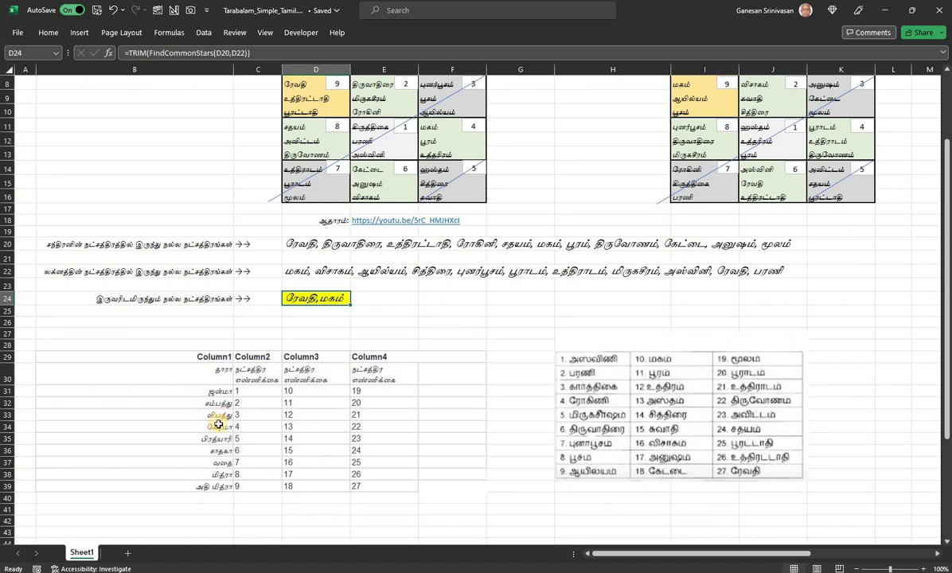
pyautogui.scroll(1, 218, 425)
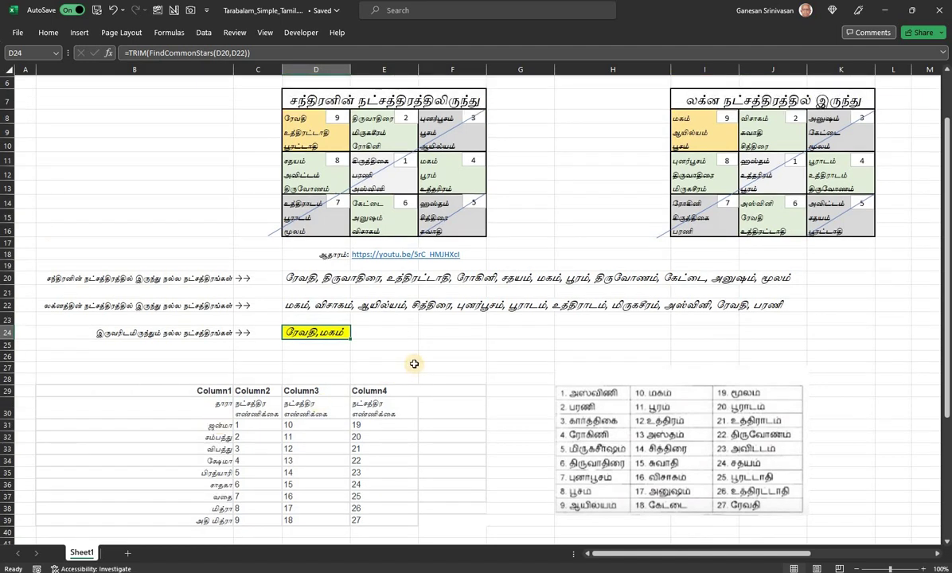